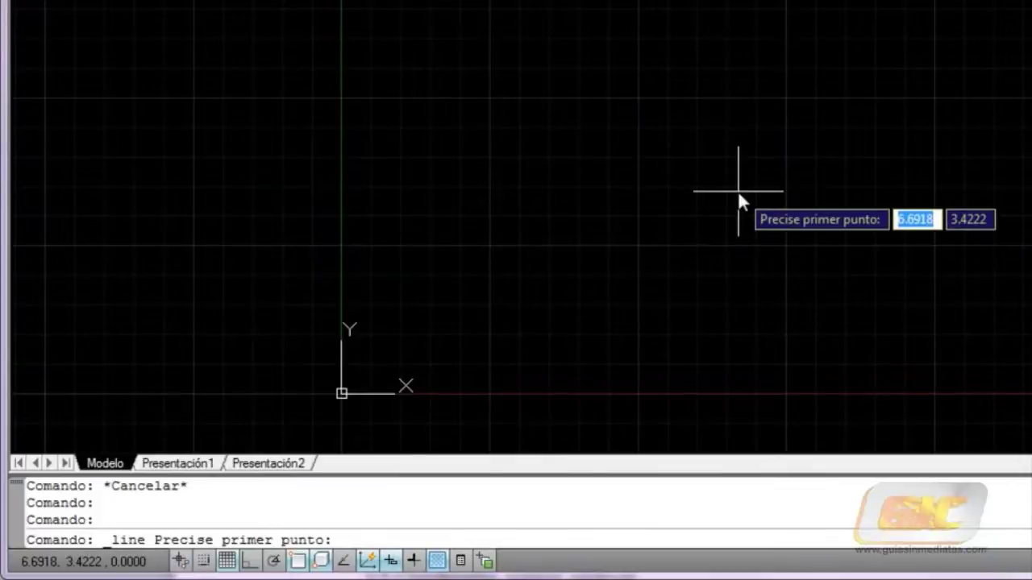
Start a line at absolute point 4,1 and draw the first segment 3.5 units long at 0°.
type("4")
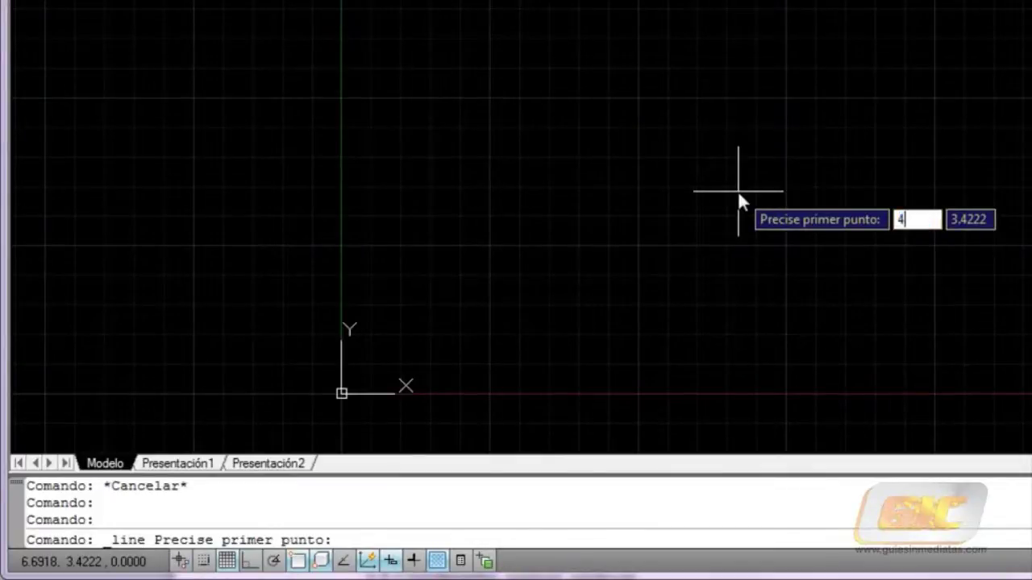
key("Tab")
type("1")
key("Return")
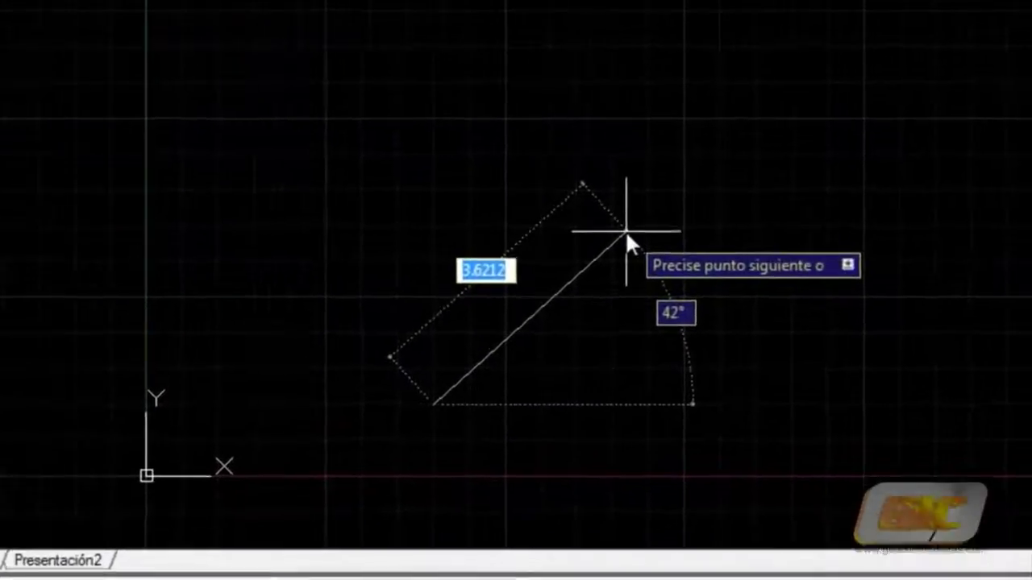
type("@")
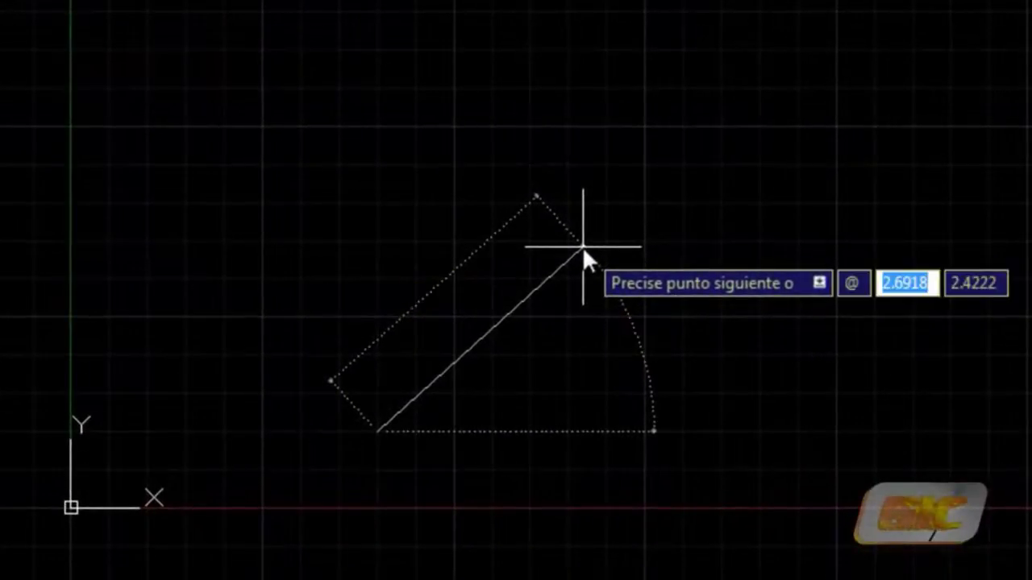
type("3.5")
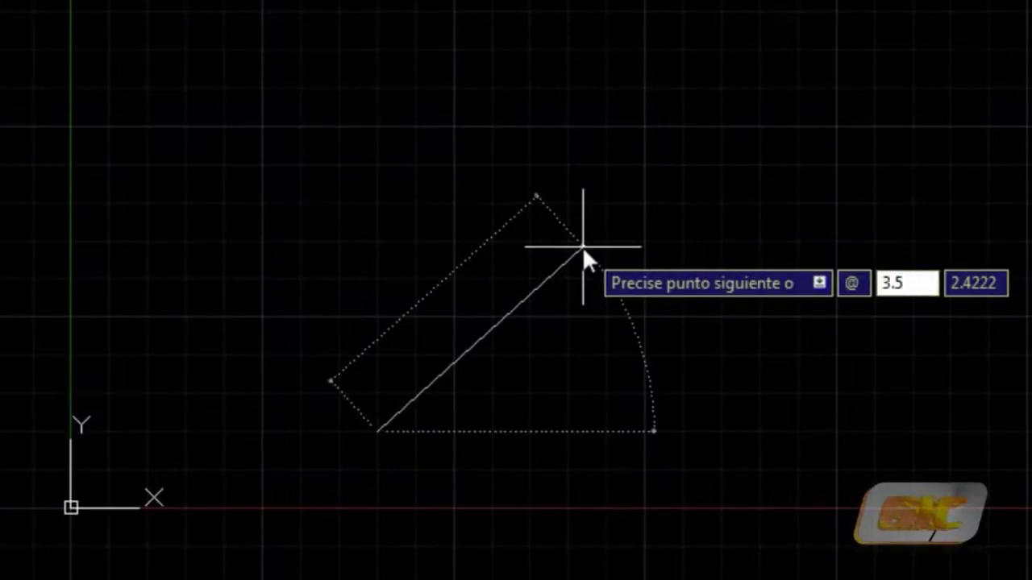
type("<")
type("0")
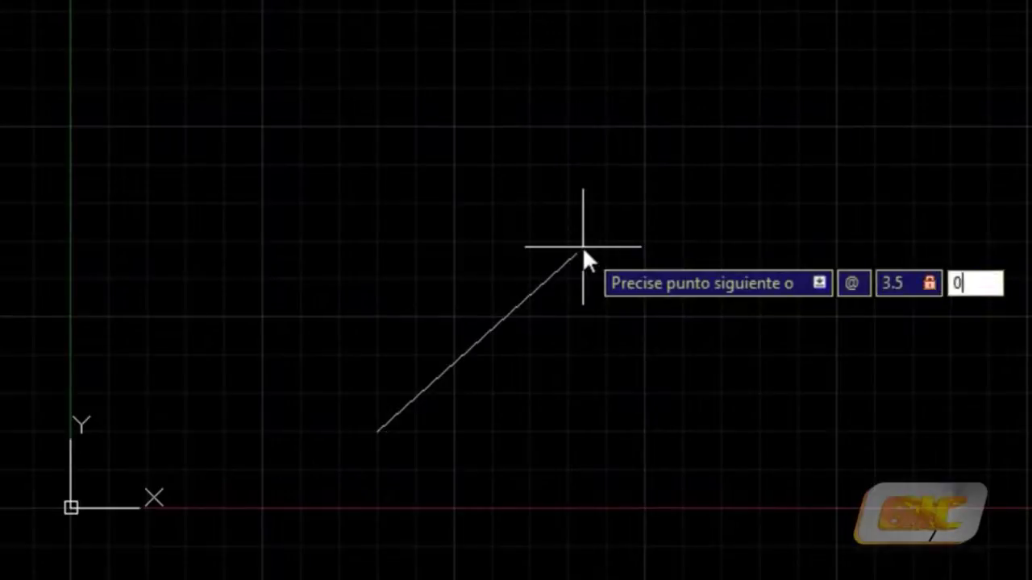
key("Return")
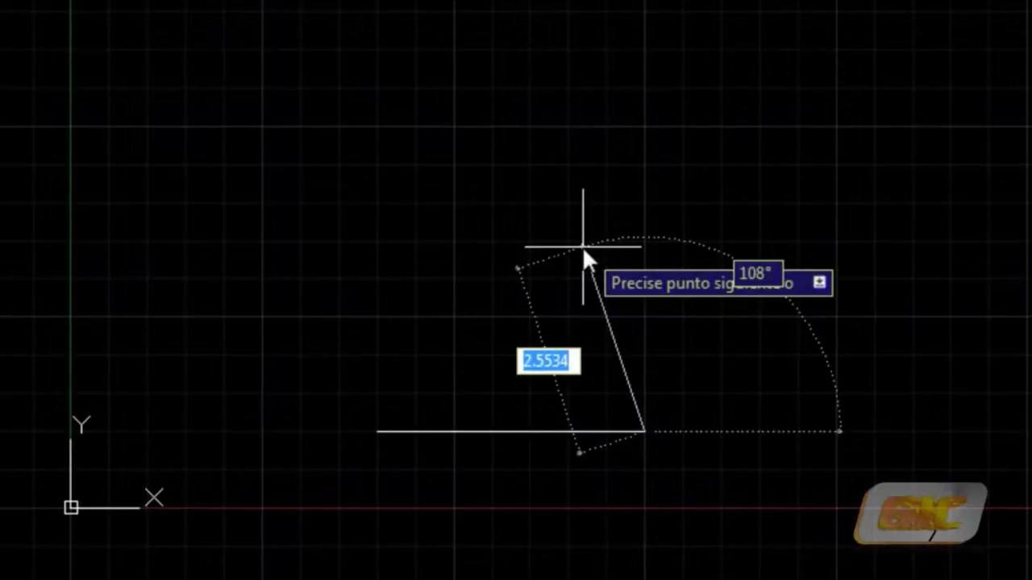
Continue the line with a relative polar segment 2.89 units long at 30°.
type("@")
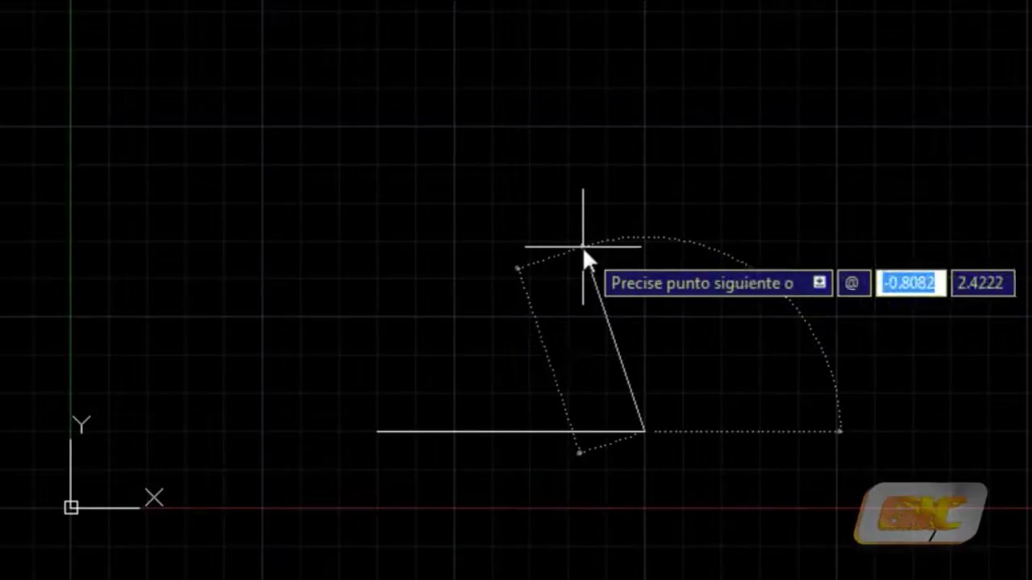
type("2.89")
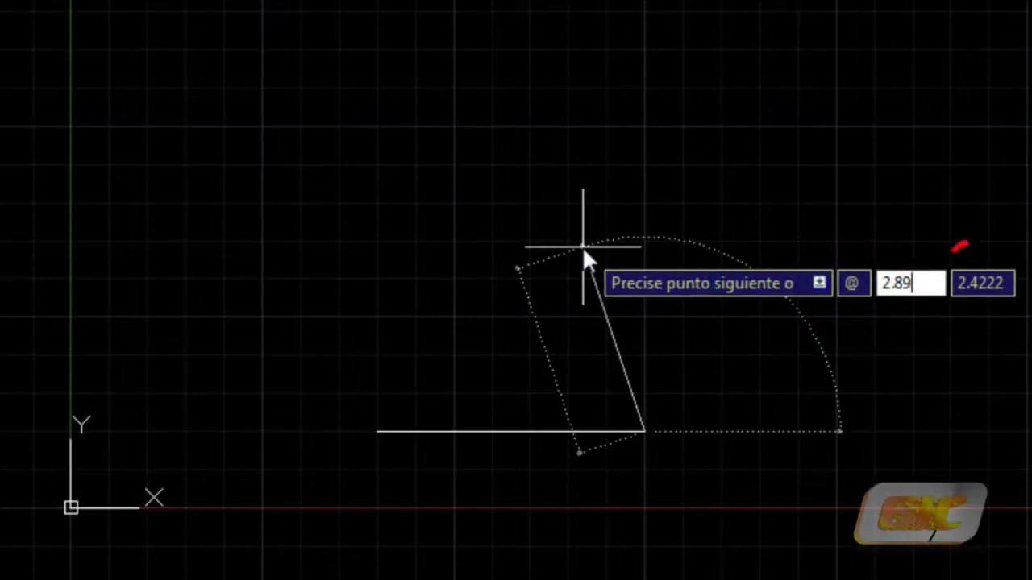
type("< 108°")
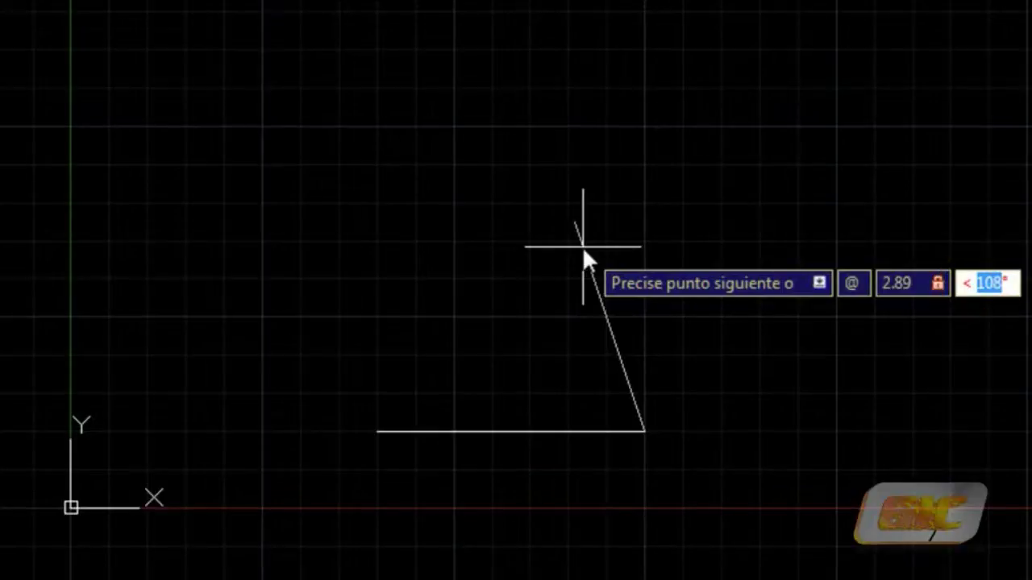
type("30")
key("Return")
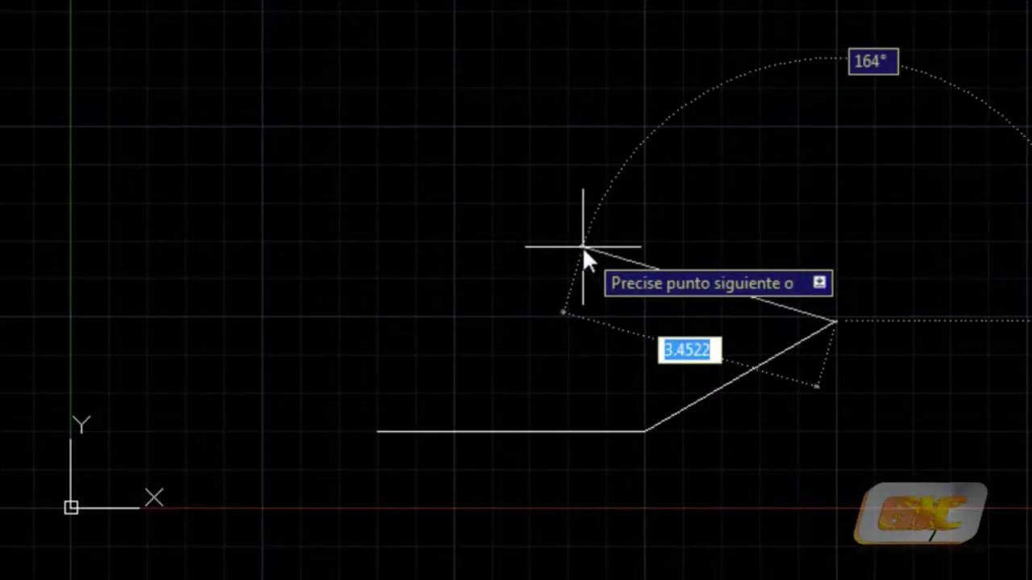
Add a vertical segment 2.11 units long at 90° from the last endpoint.
type("@")
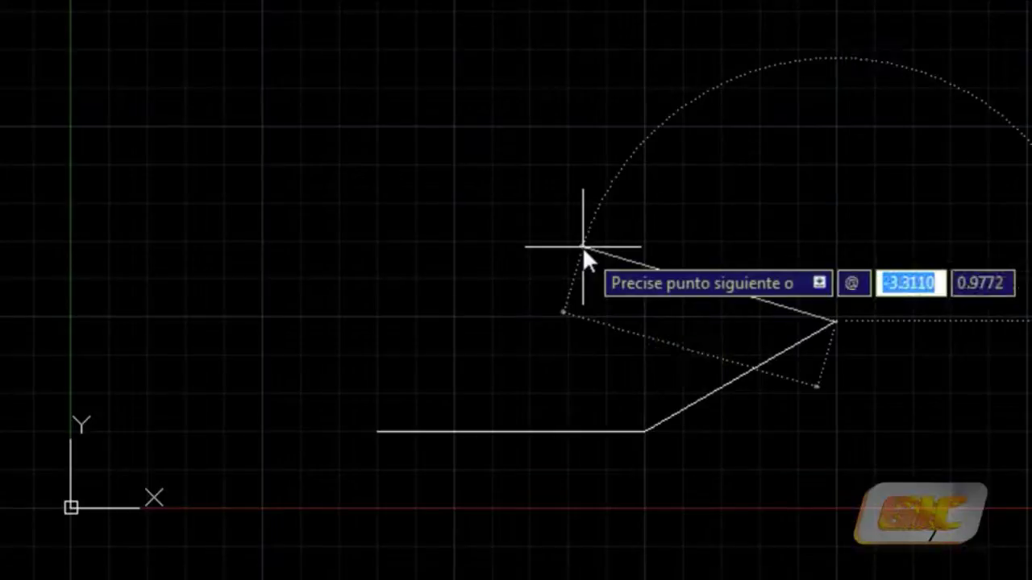
type("2.11")
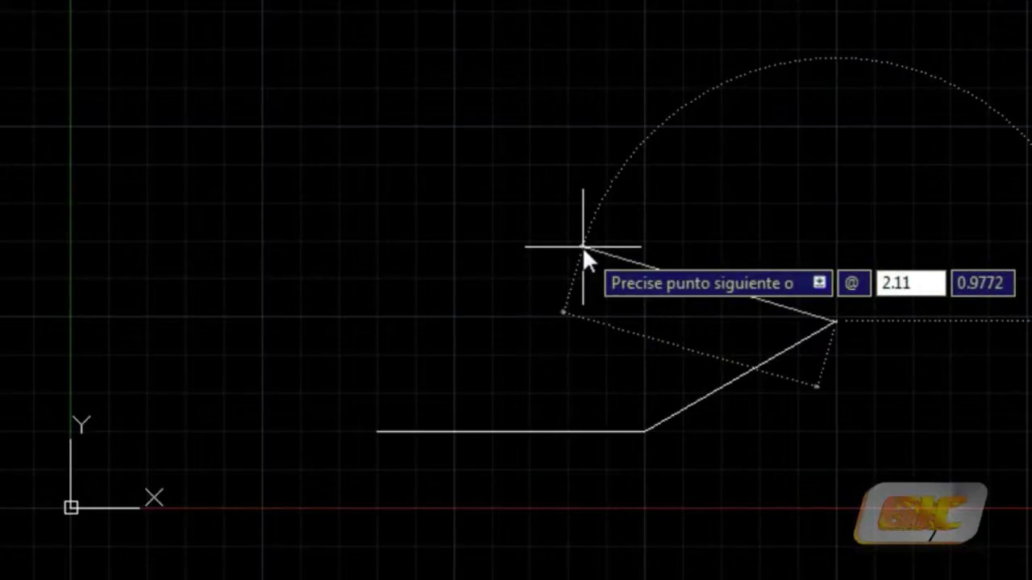
type("< 164°")
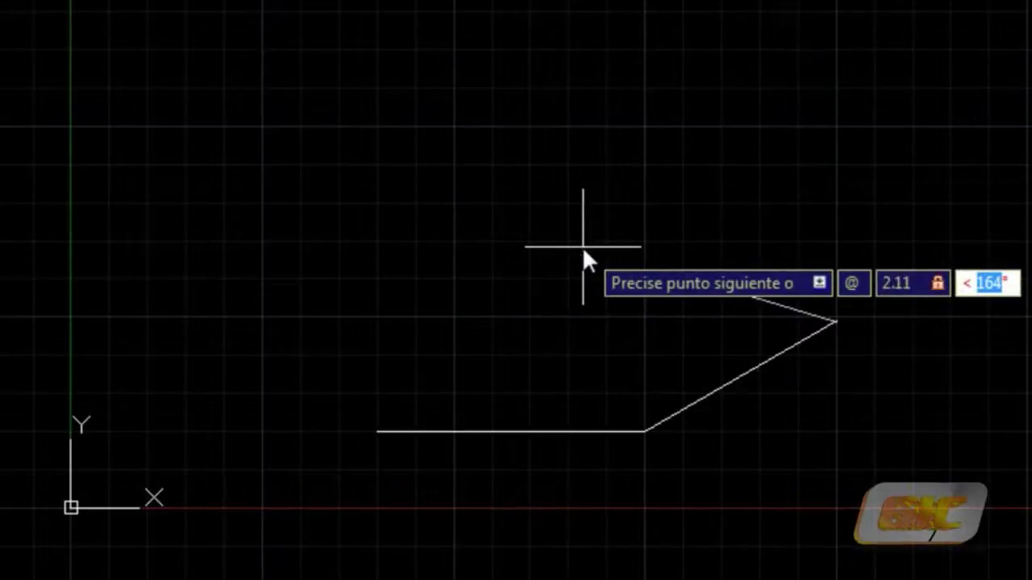
type("90")
key("Return")
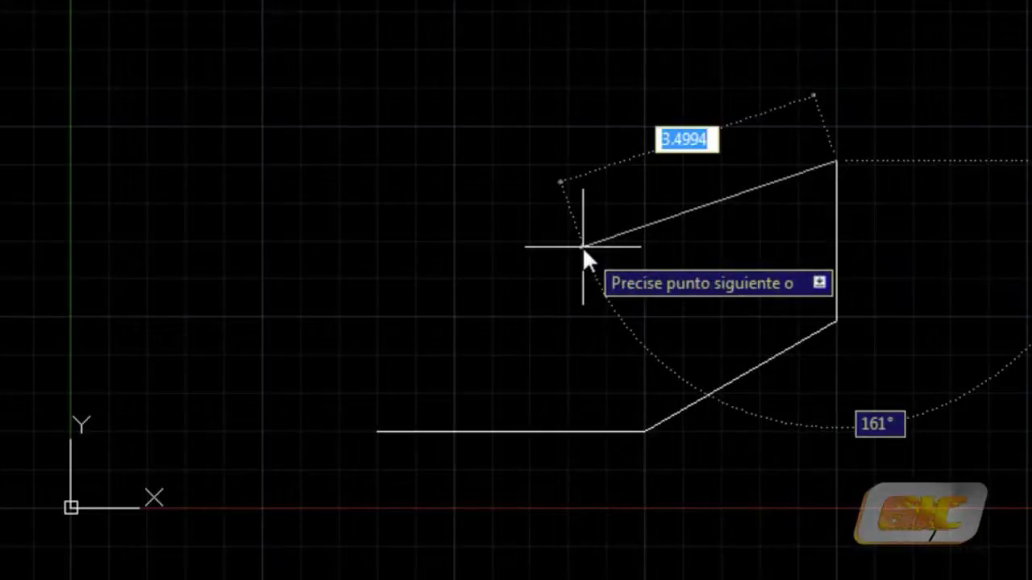
Continue the outline with a relative polar segment 2.89 units long at 150°.
type("@")
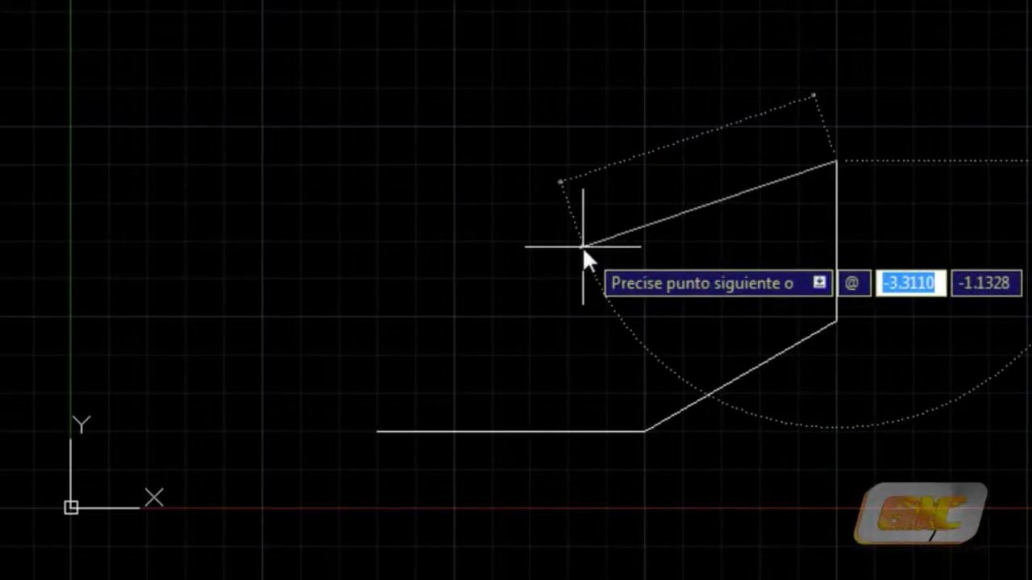
type("2.89")
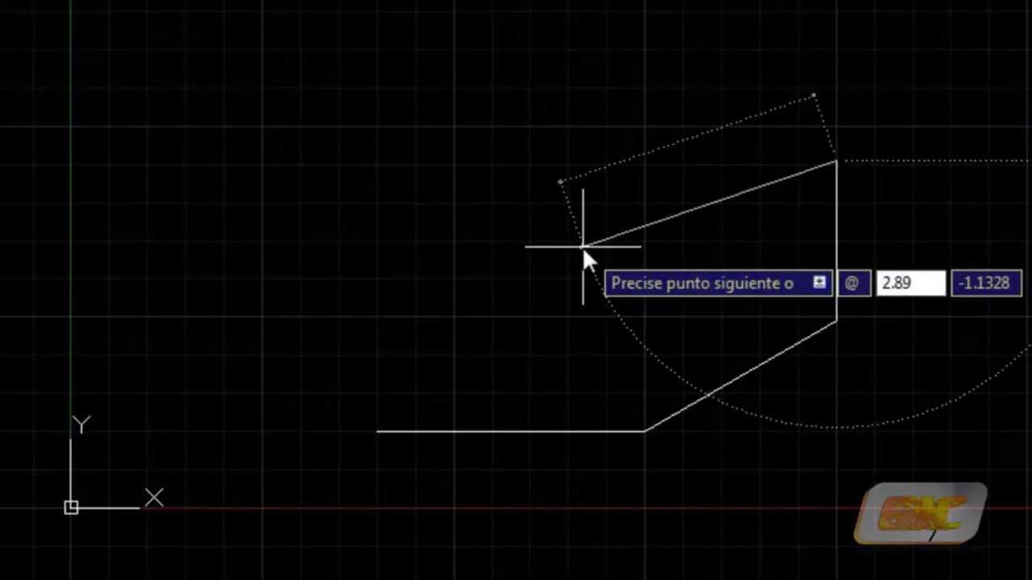
type("< 199°")
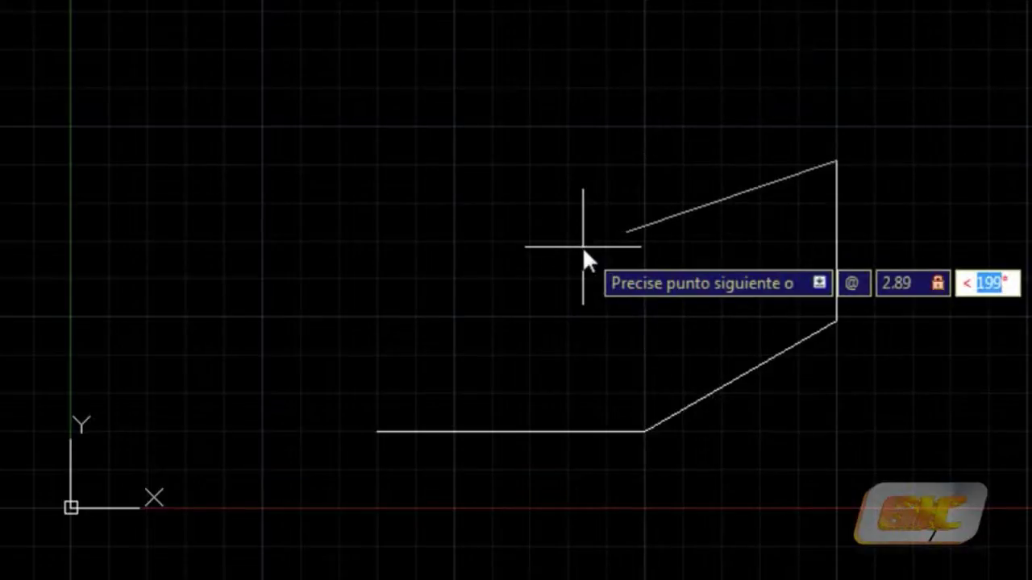
type("150")
key("Return")
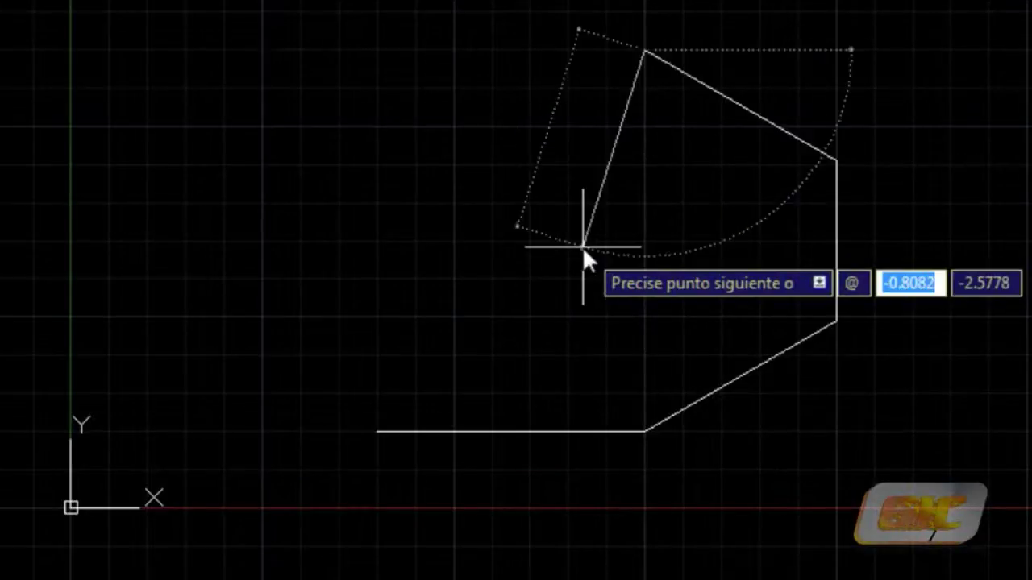
Draw the upper horizontal edge of the outline 3.5 units long at 180°.
type("3.5")
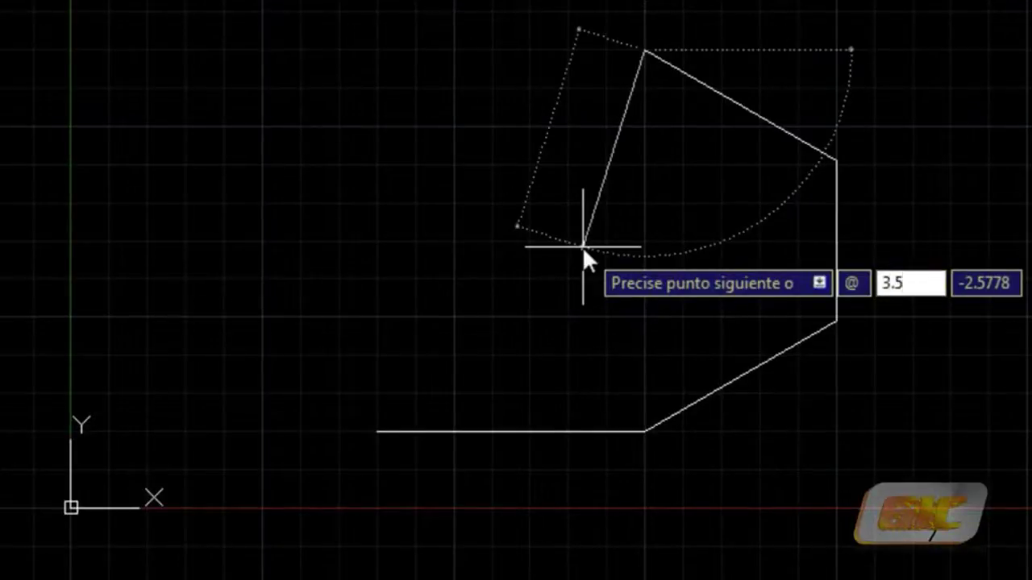
type("<1")
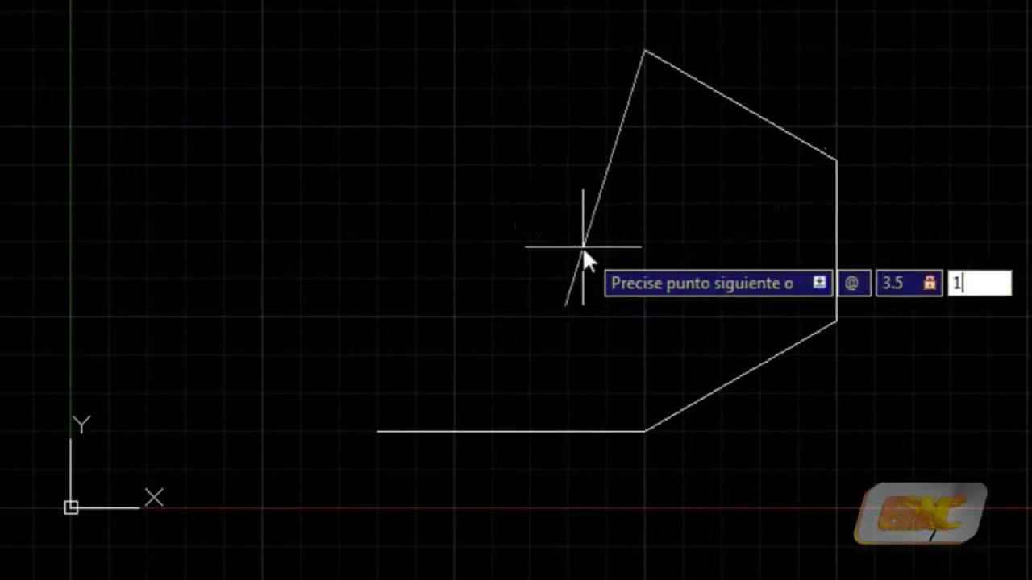
type("80")
key("Return")
Continue the outline from the upper edge with a segment 2.89 units long at 210°.
type("@")
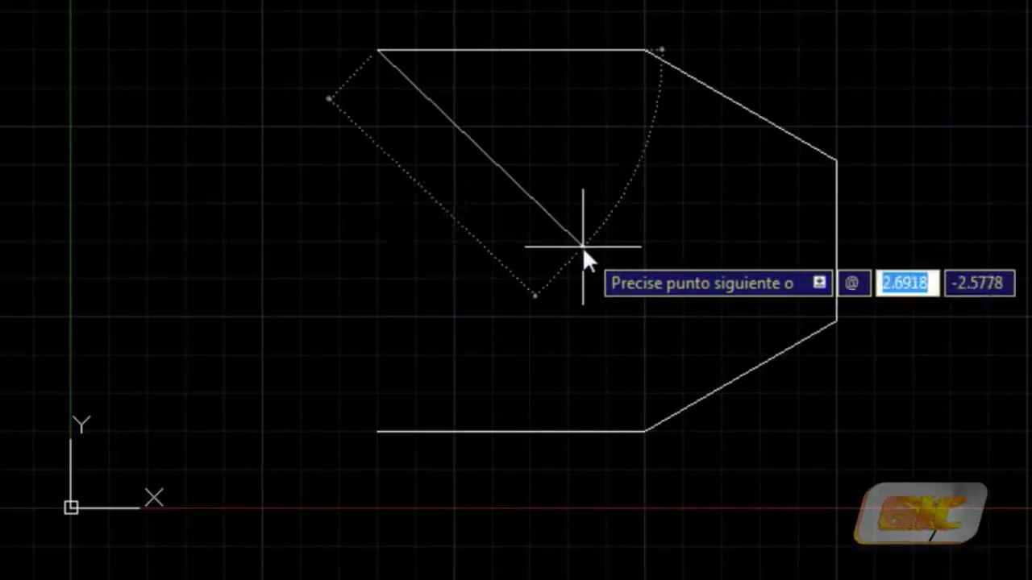
type("2.89")
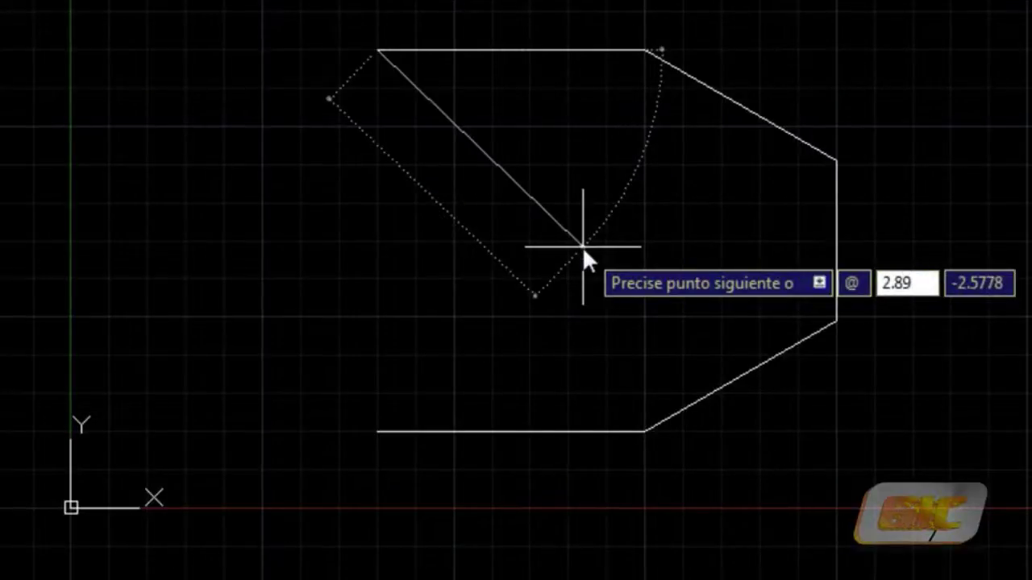
type("< 316°")
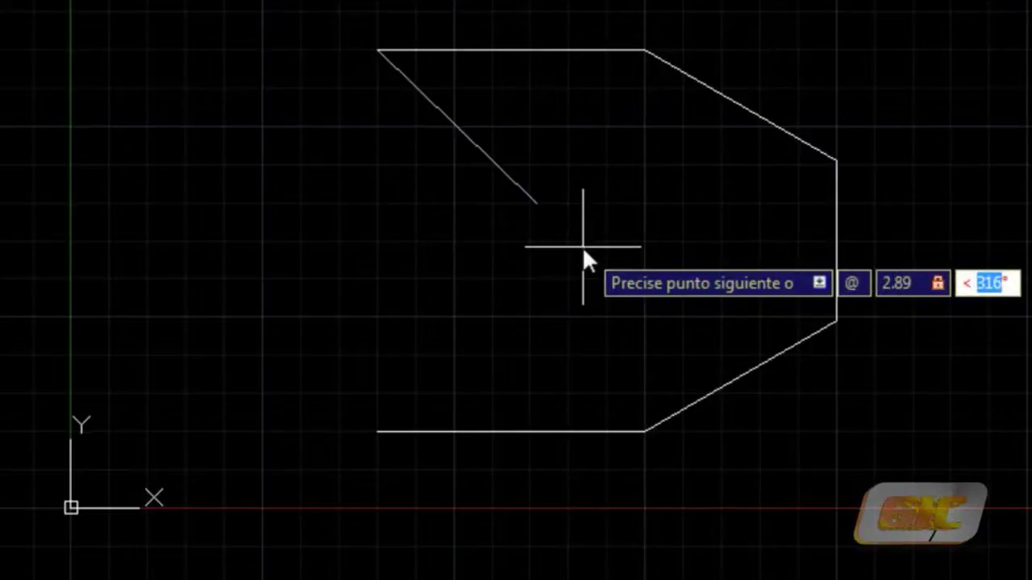
type("210")
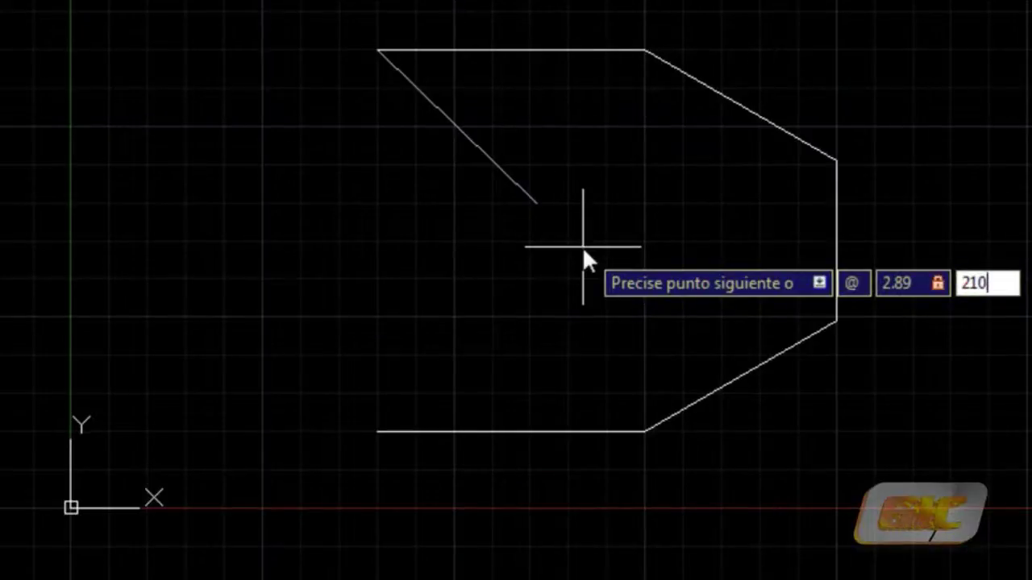
key("Return")
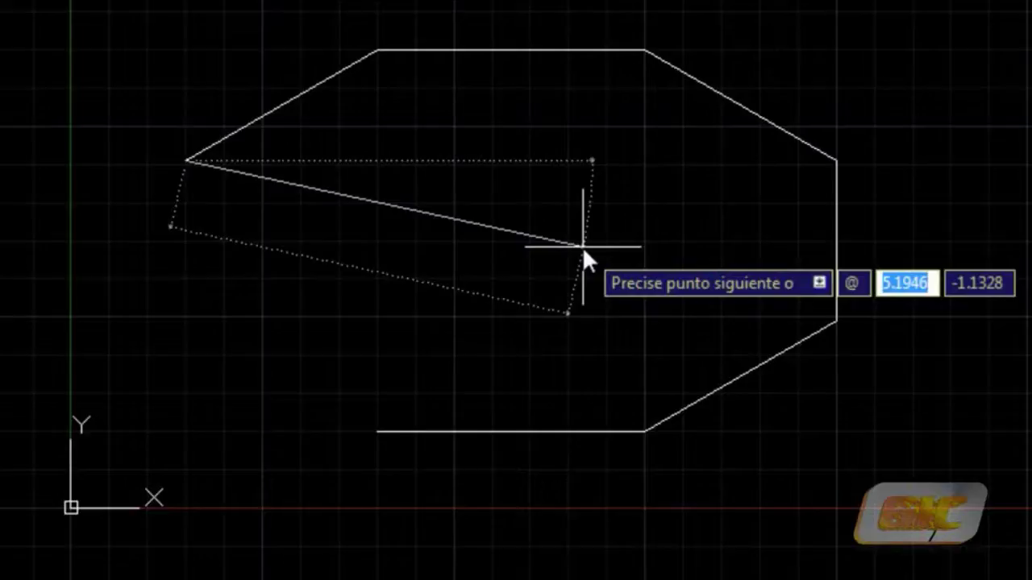
Draw the outline's second vertical edge 2.11 units long at 270°.
type("2.11")
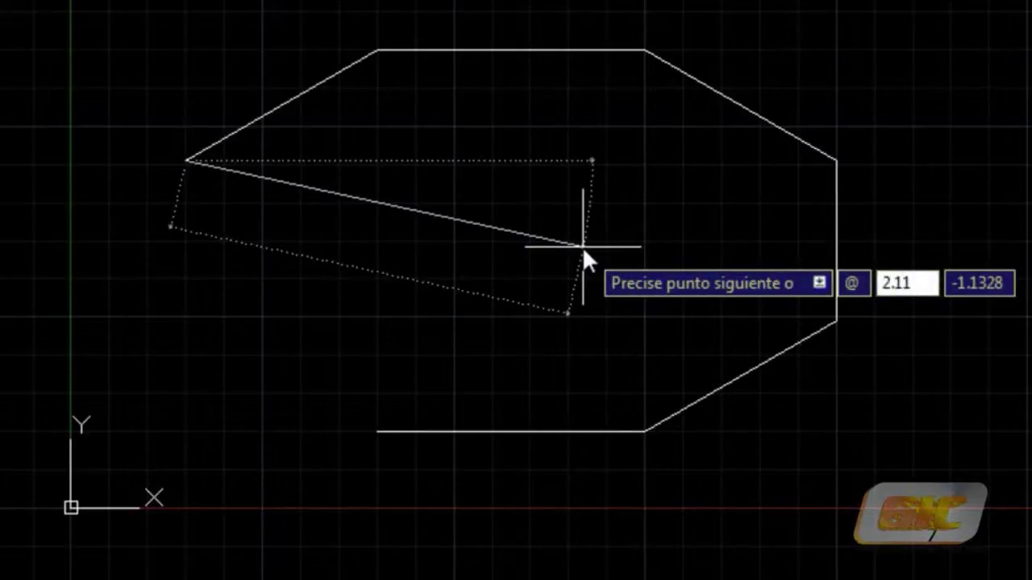
key("Tab")
type("270")
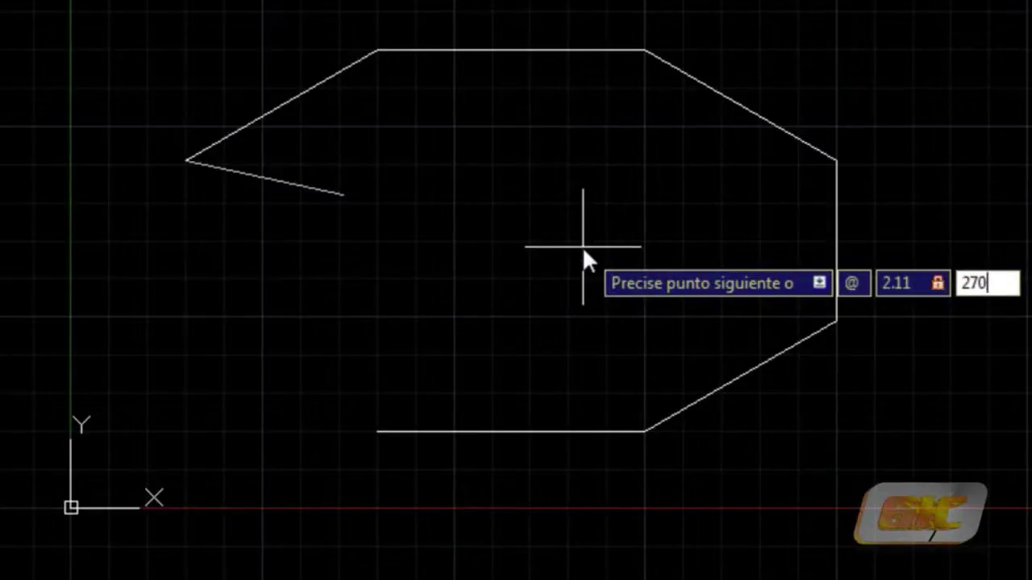
key("Return")
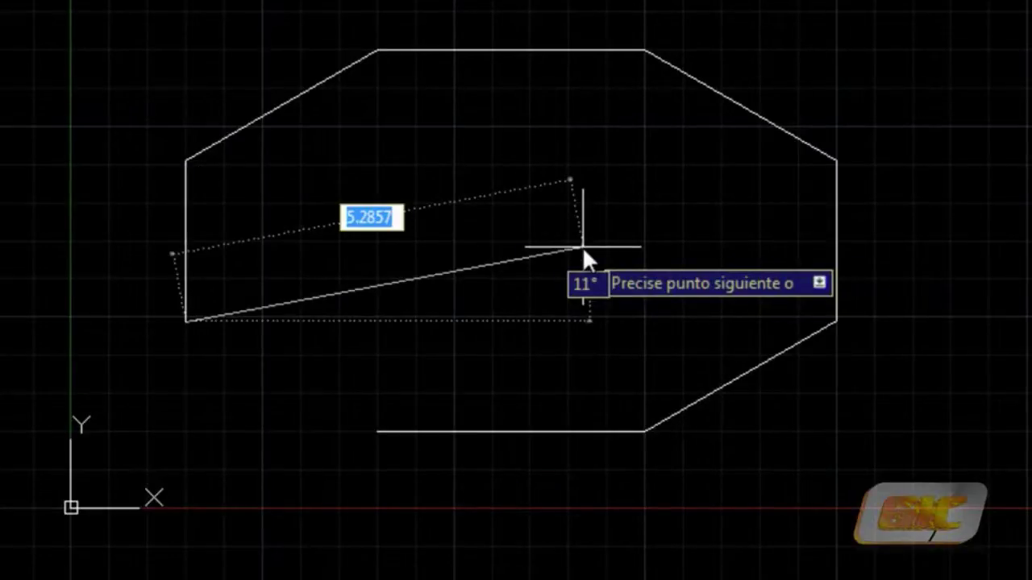
Close the octagon back to its start point with a segment 2.89 units long at 330°, and finish the line.
type("@")
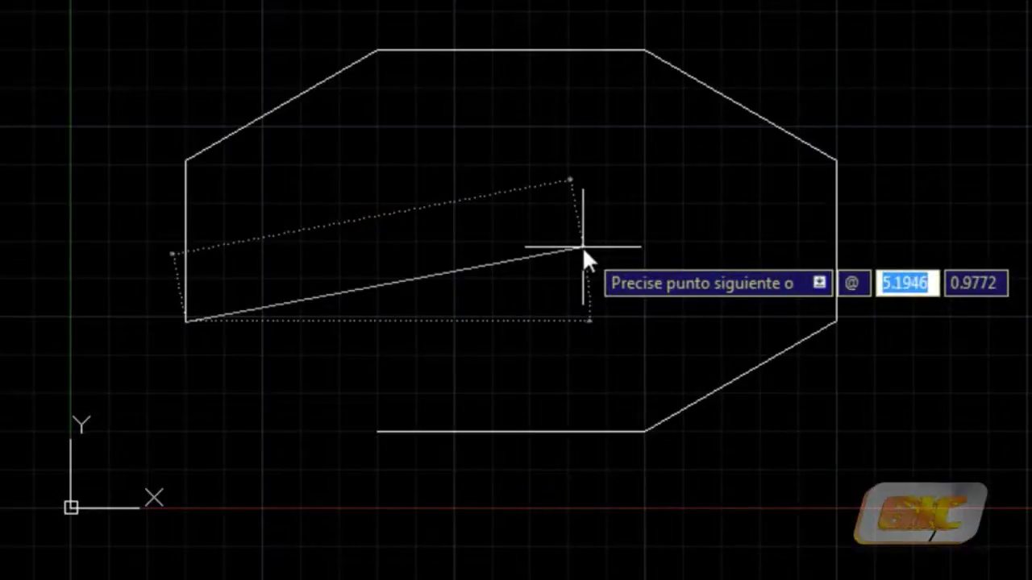
type("2.89")
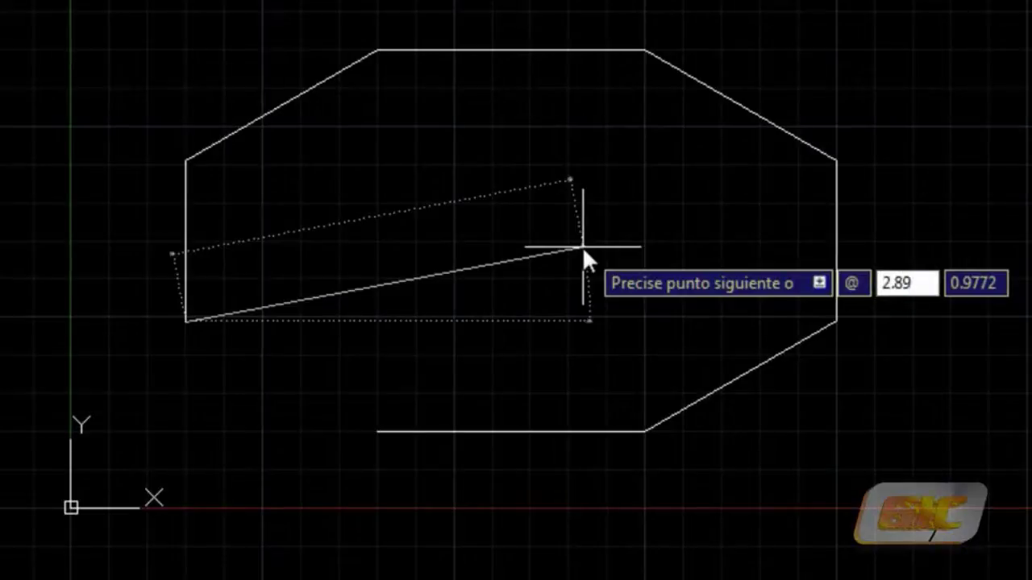
type("<330")
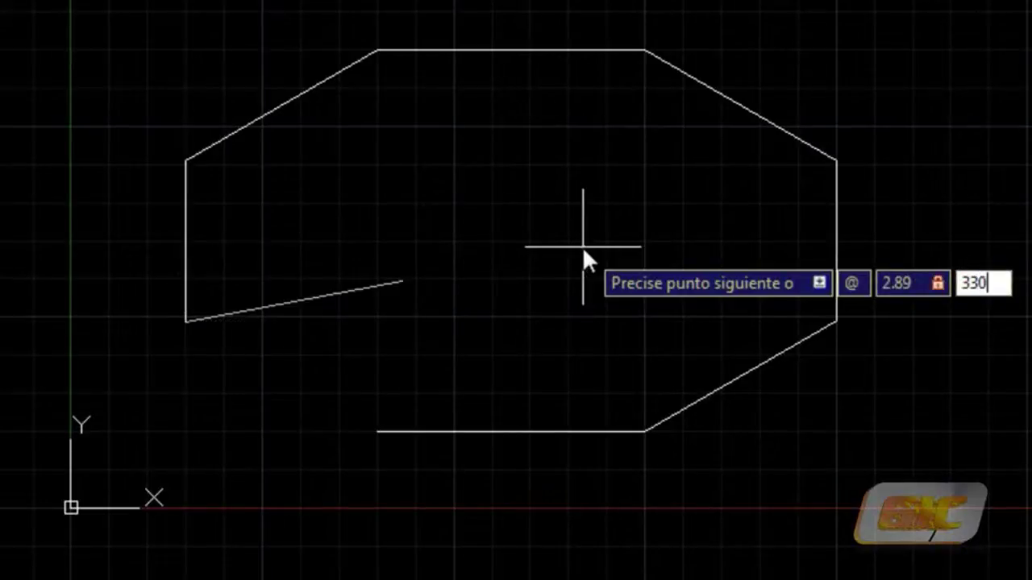
key("Return")
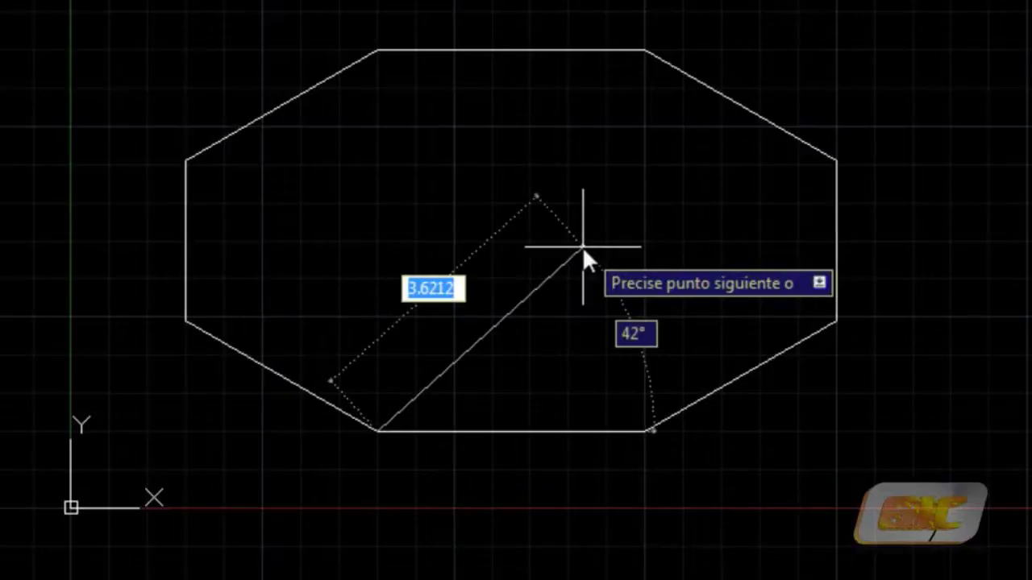
key("Return")
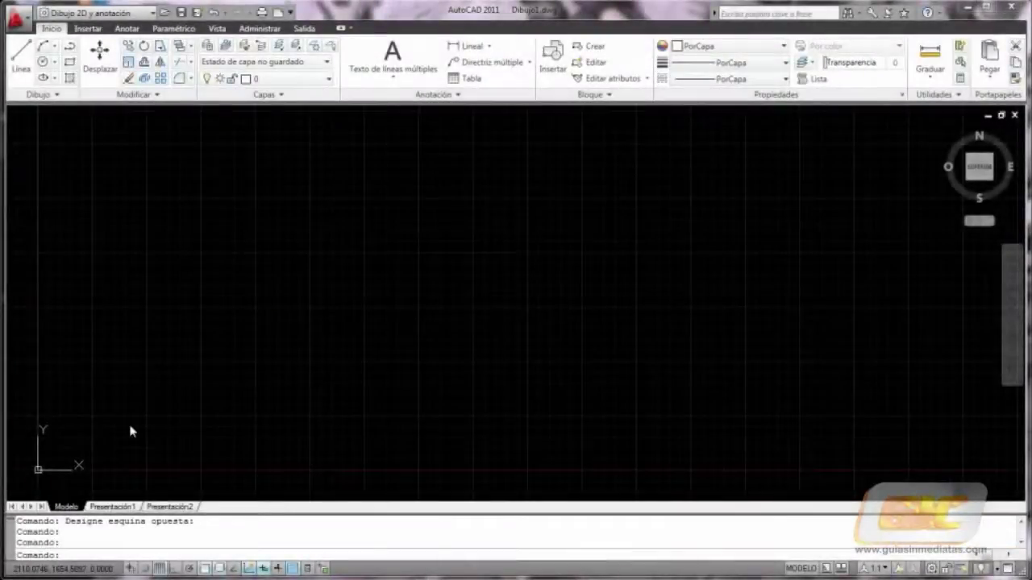
Examine the default coordinate format and visibility options in the Dynamic Input pointer settings, and close the settings.
left_click(129, 425)
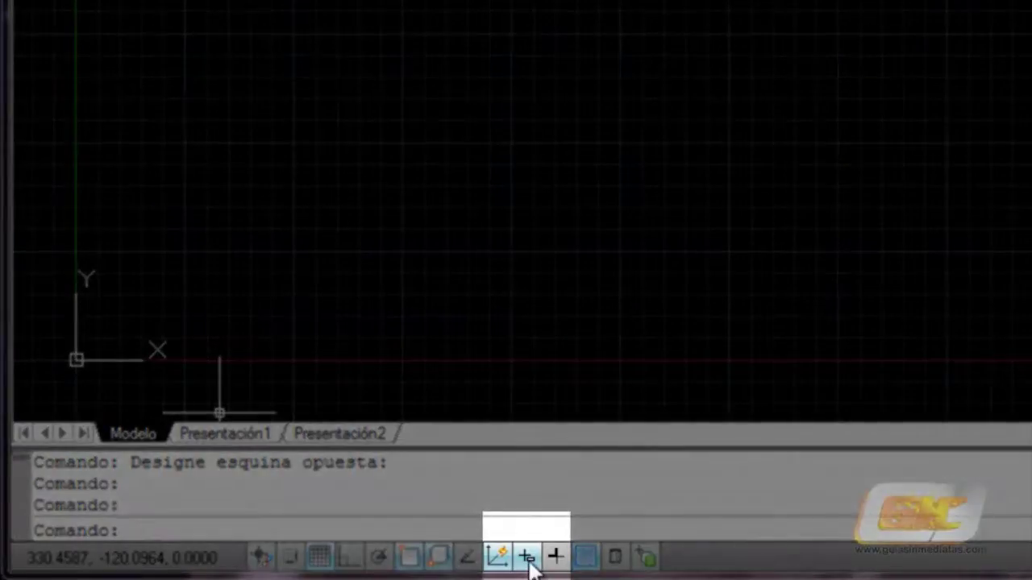
right_click(527, 557)
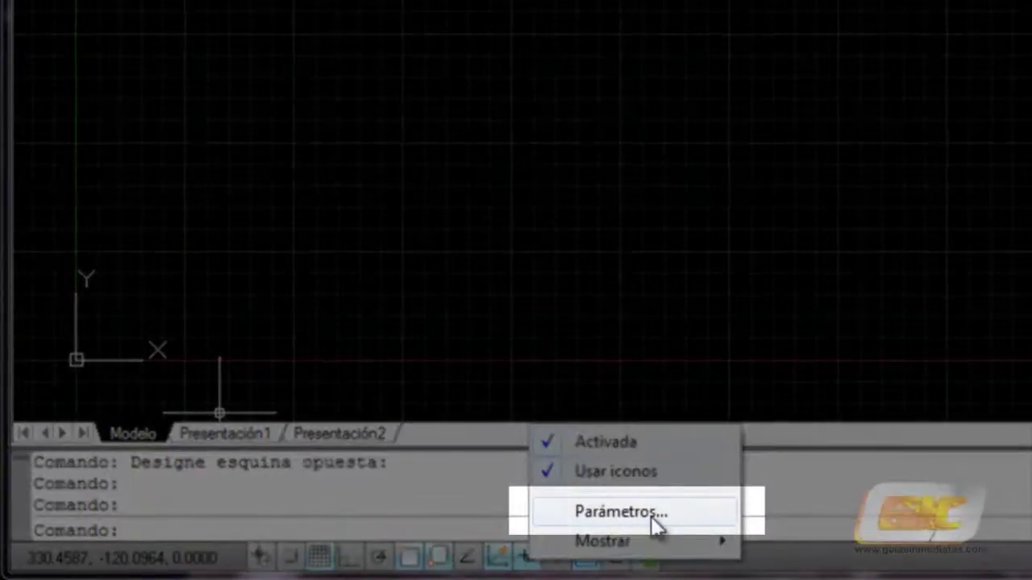
left_click(653, 520)
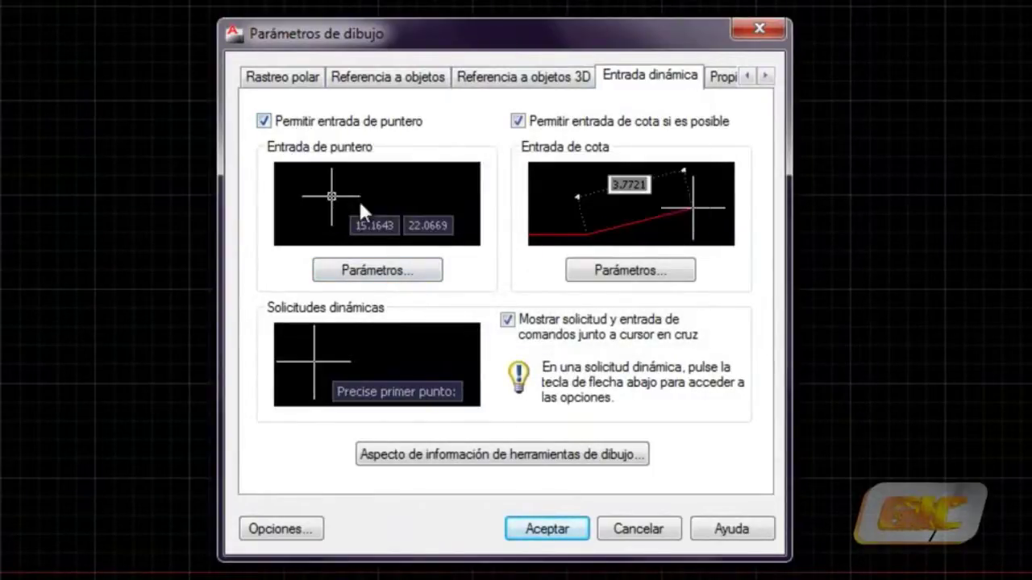
left_click(401, 271)
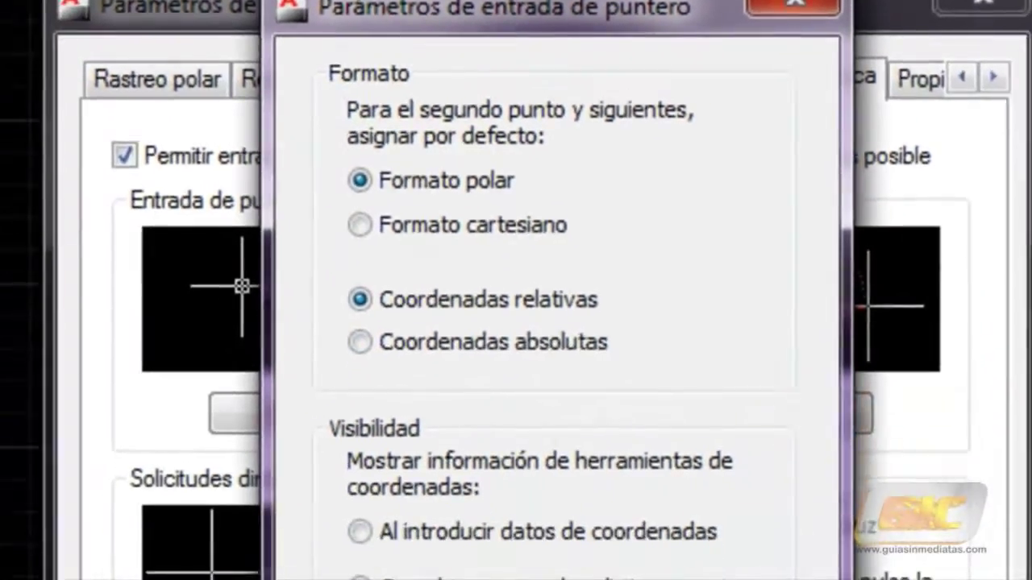
left_click(477, 574)
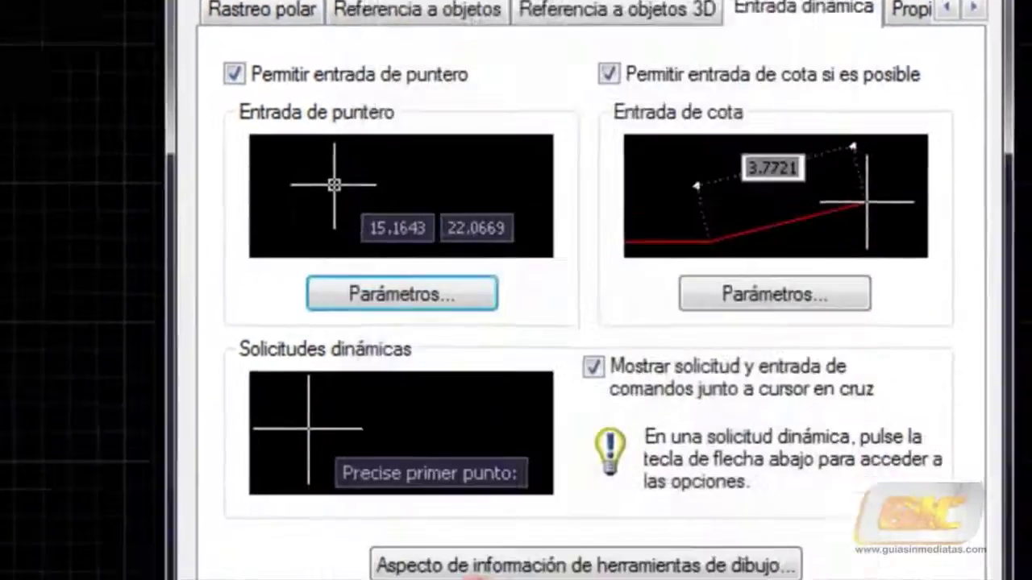
left_click(690, 482)
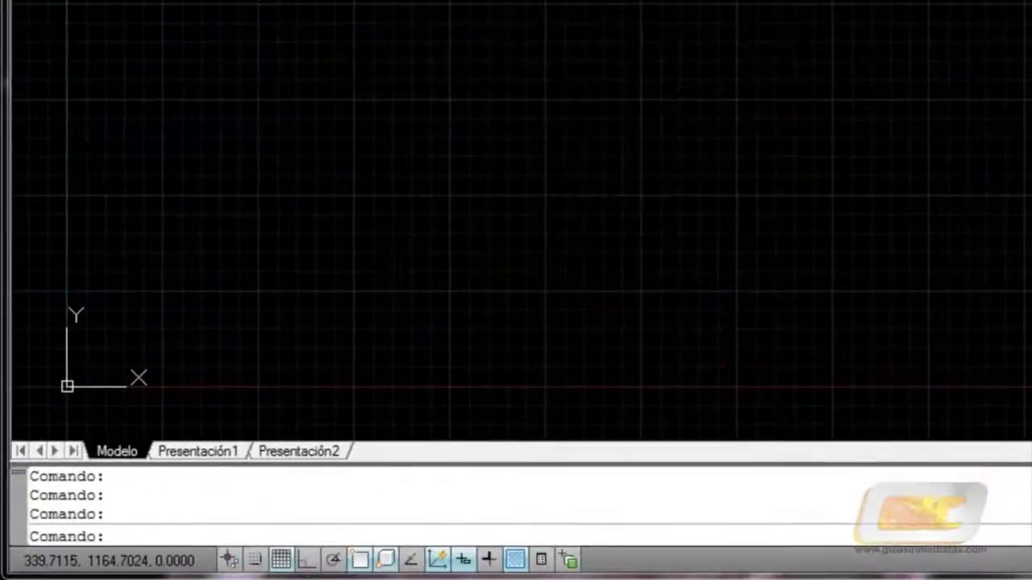
Draw a single line from point 10,10 using relative polar input, 800 units long at 80°.
left_click(48, 0)
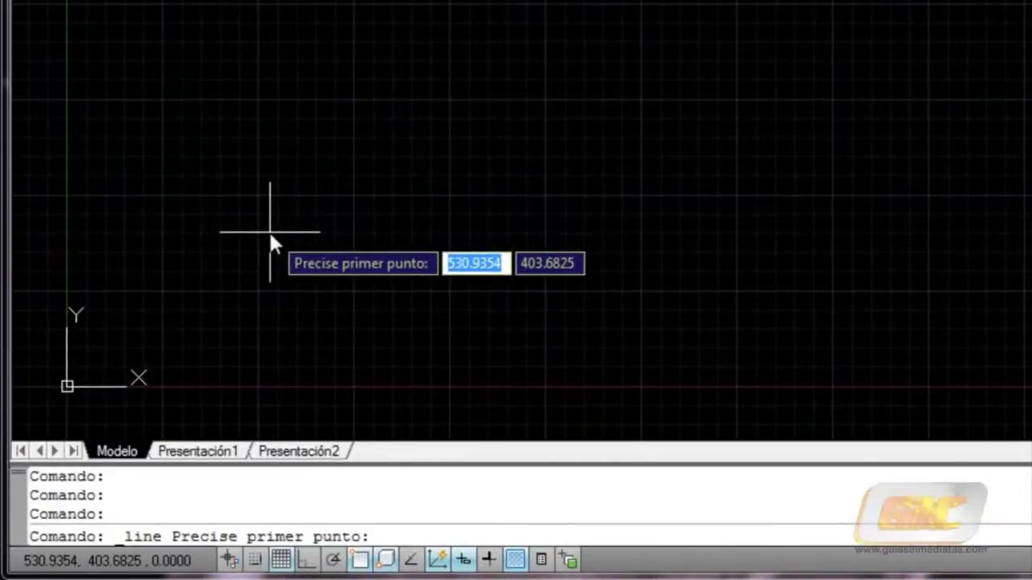
type("10,10")
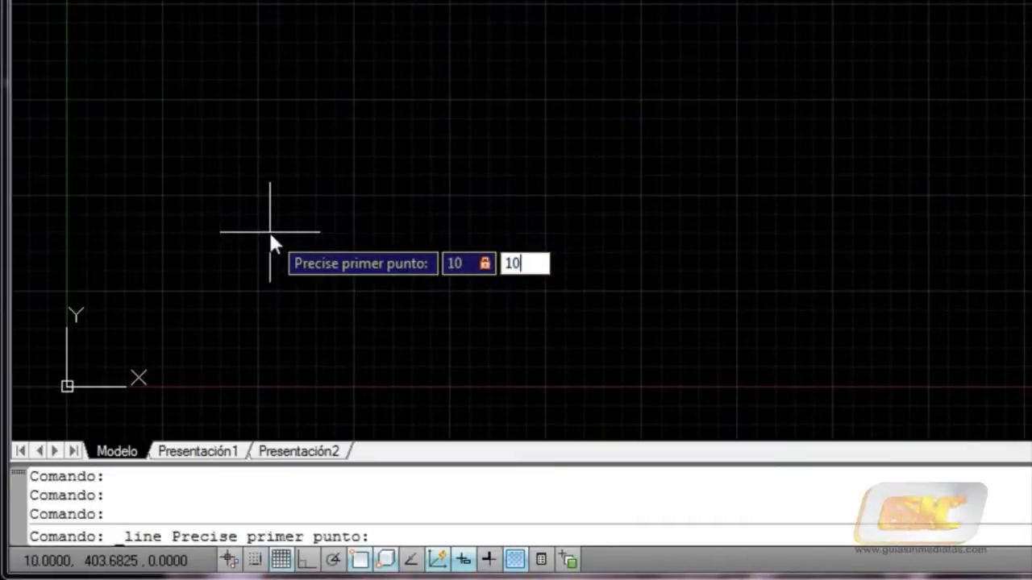
key("Return")
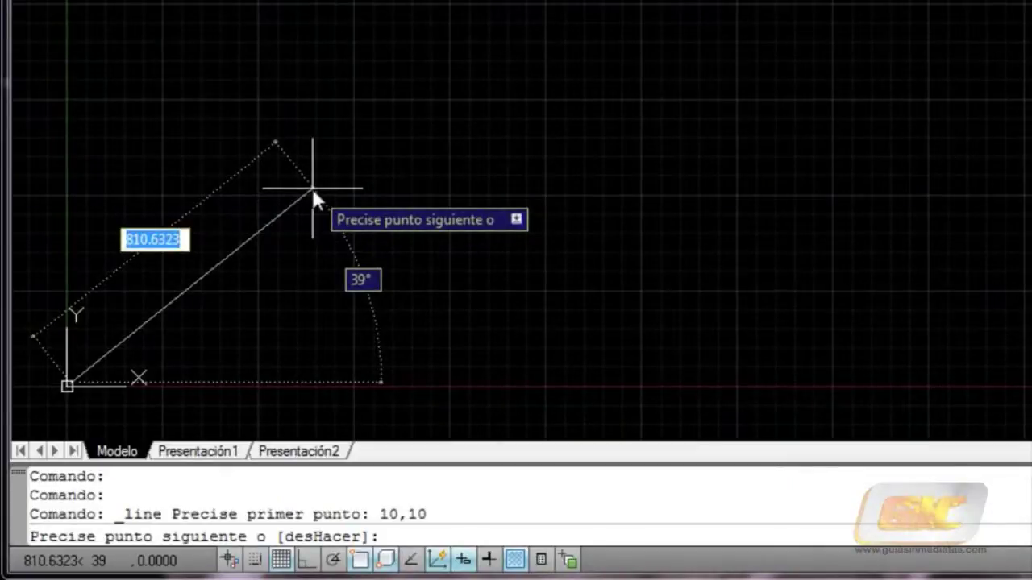
type("800>")
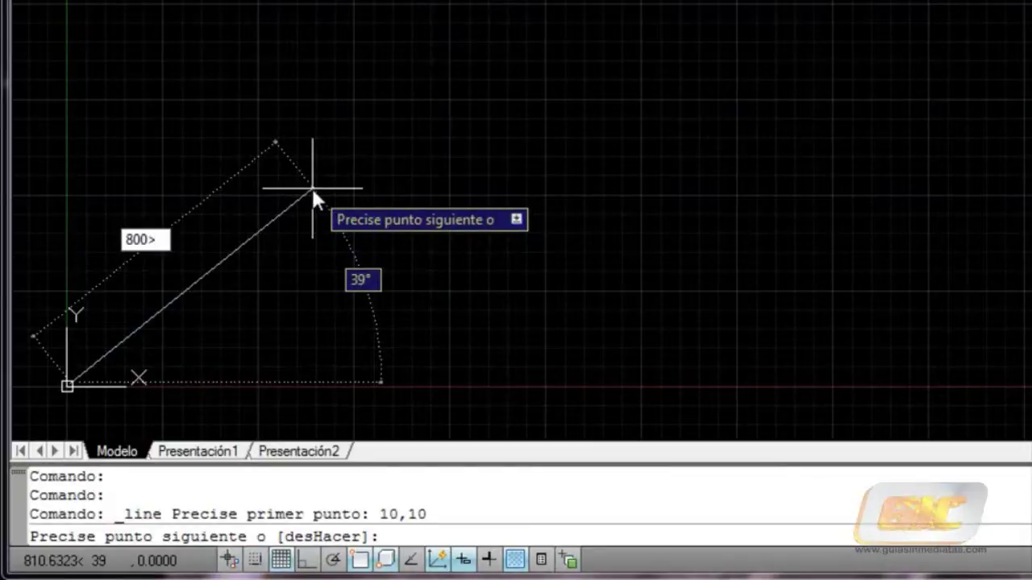
key("Tab")
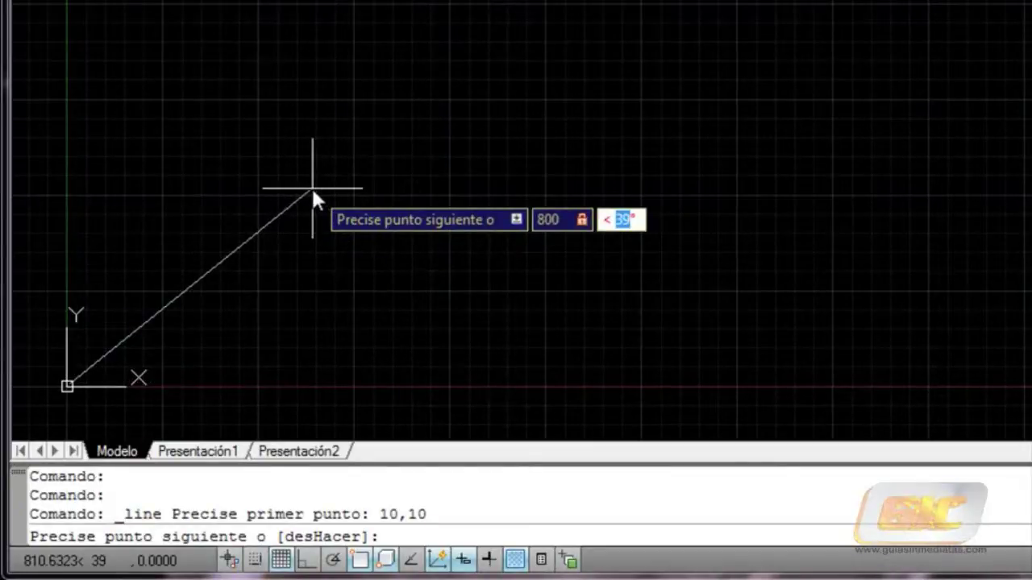
type("80")
key("Return")
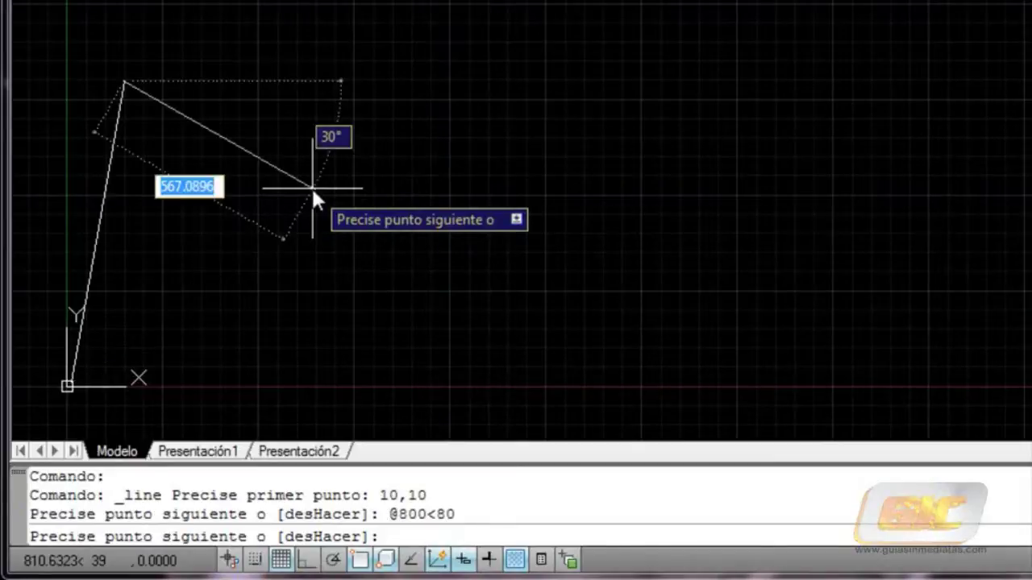
key("Return")
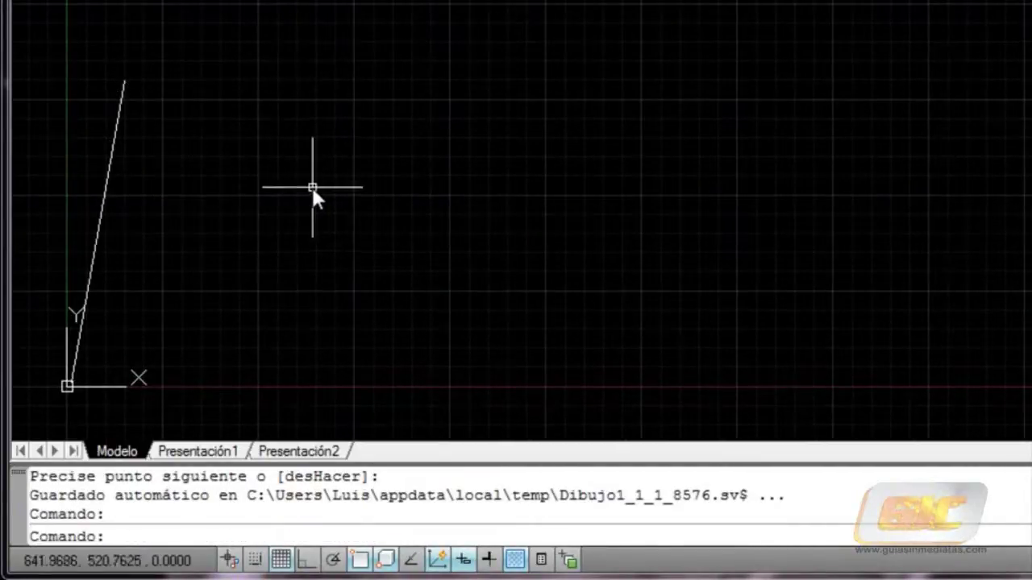
Set the Dynamic Input pointer format for second and following points to Cartesian format with absolute coordinates.
right_click(462, 558)
left_click(514, 519)
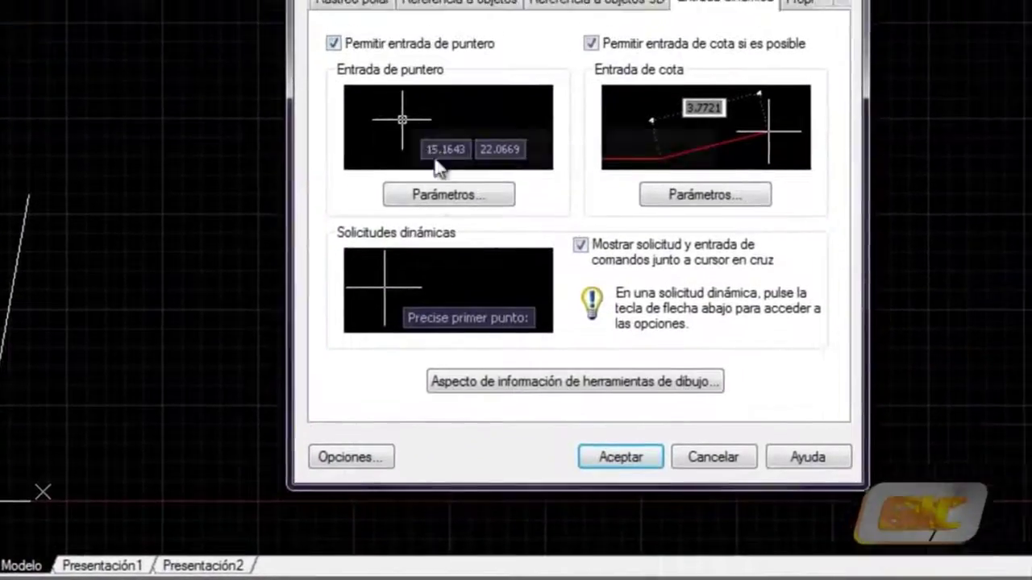
left_click(529, 80)
left_click(401, 245)
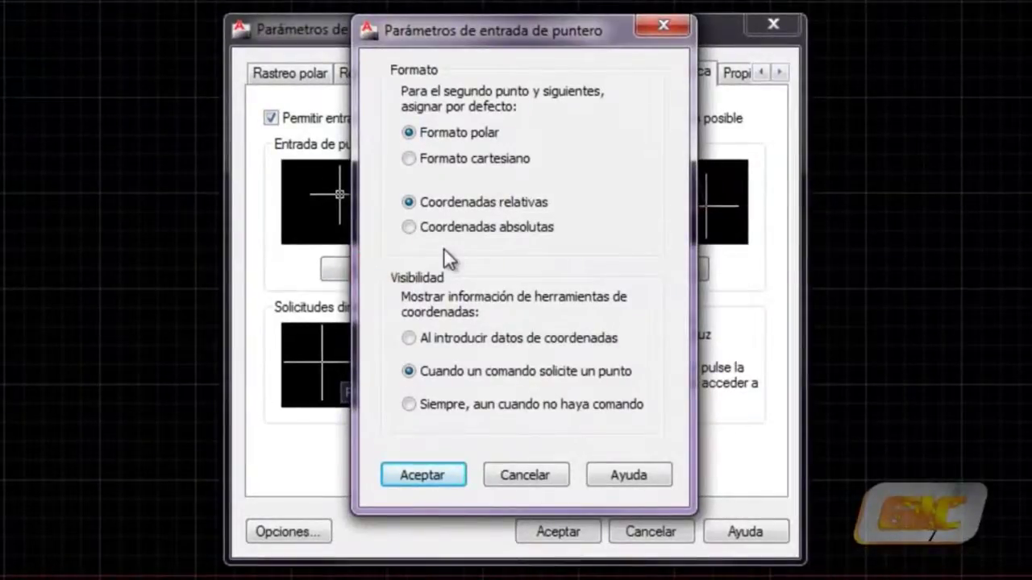
left_click(420, 158)
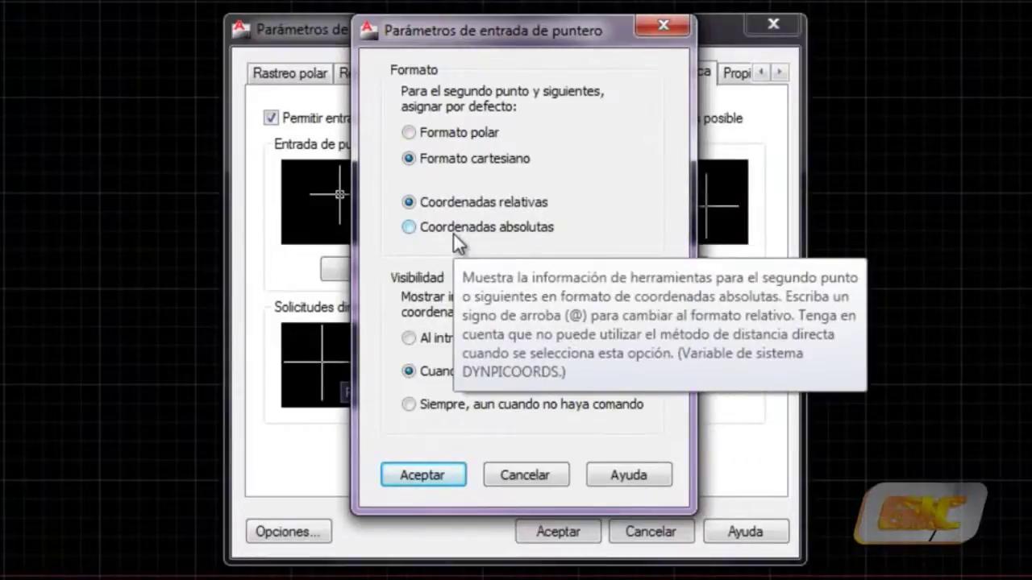
left_click(412, 228)
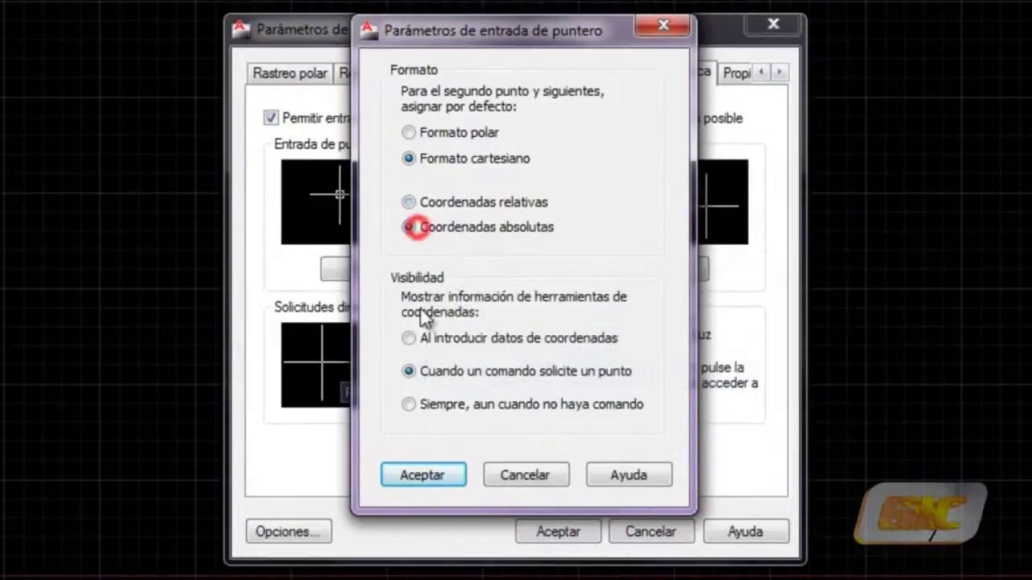
left_click(448, 482)
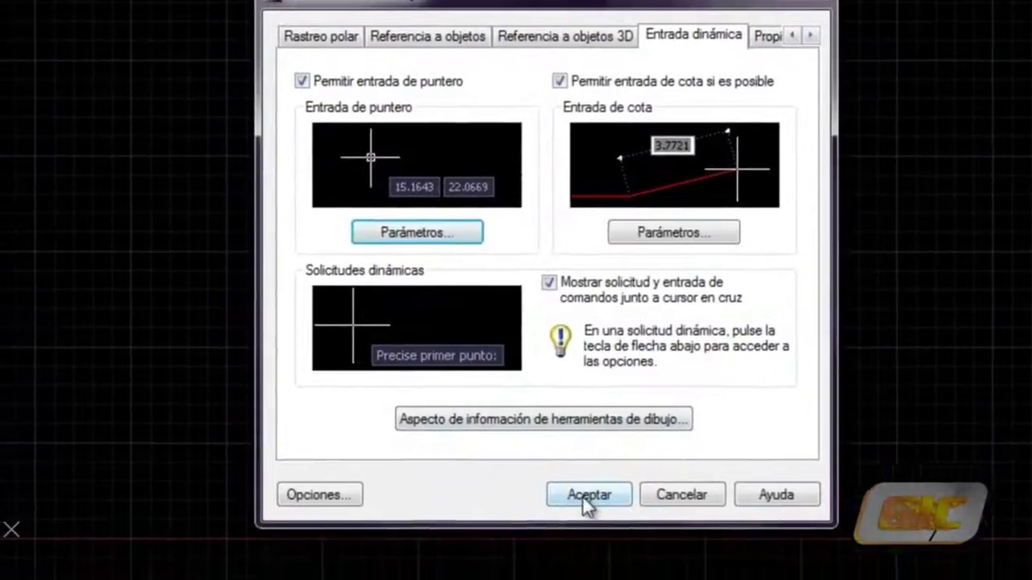
left_click(558, 532)
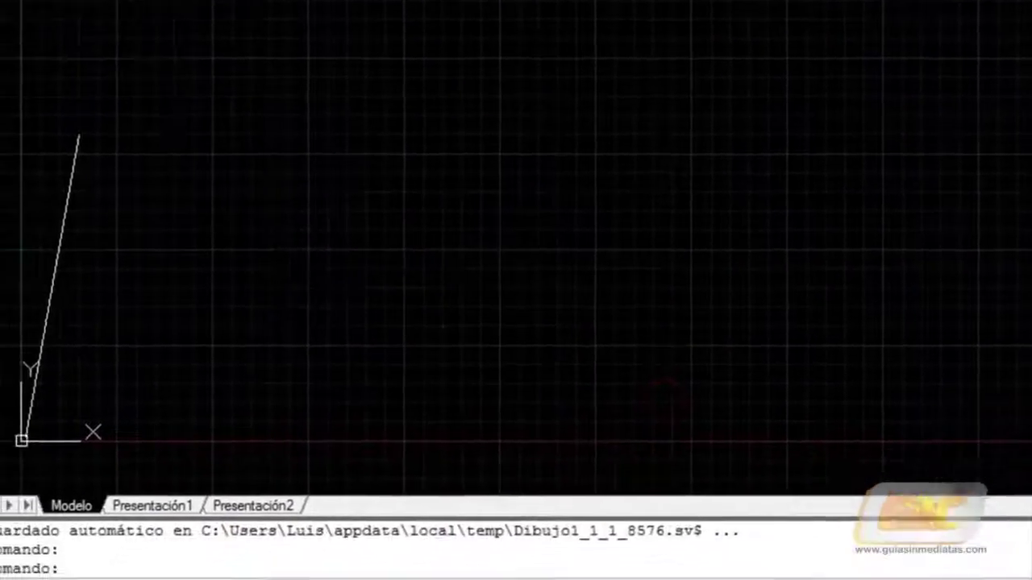
Draw a single line from point 10,10 to the absolute Cartesian point 800,80.
left_click(73, 1)
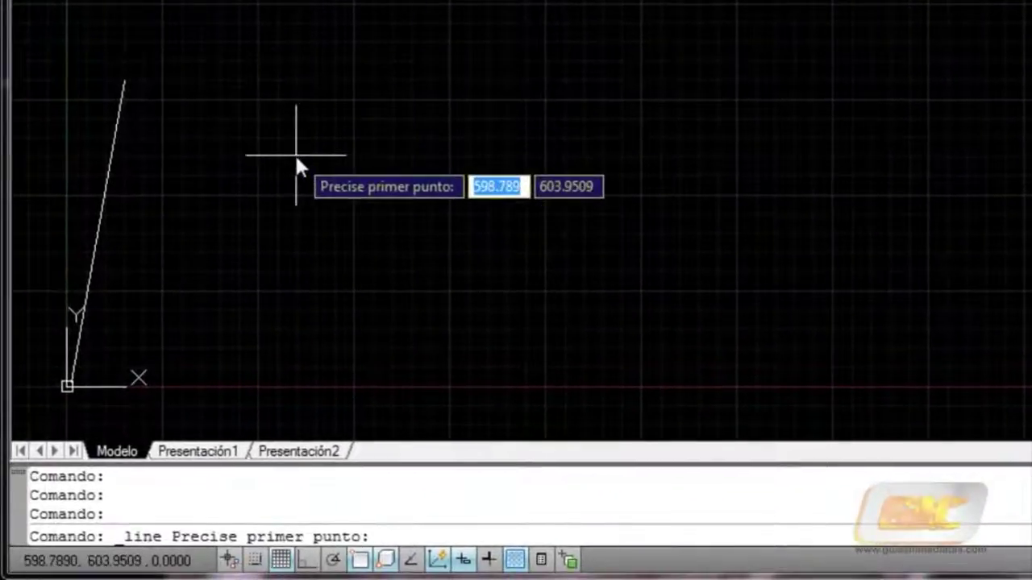
type("10,10")
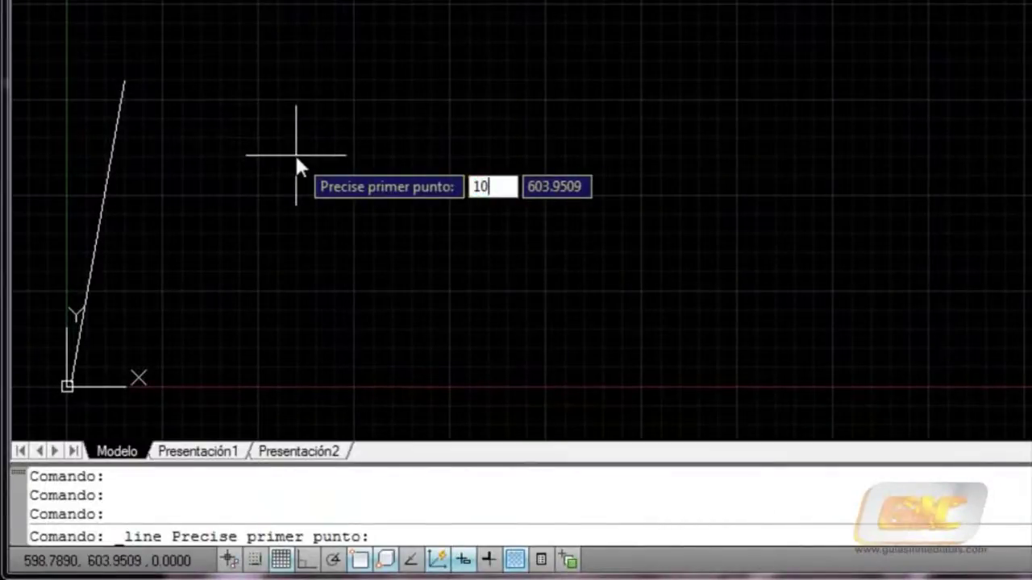
key("Return")
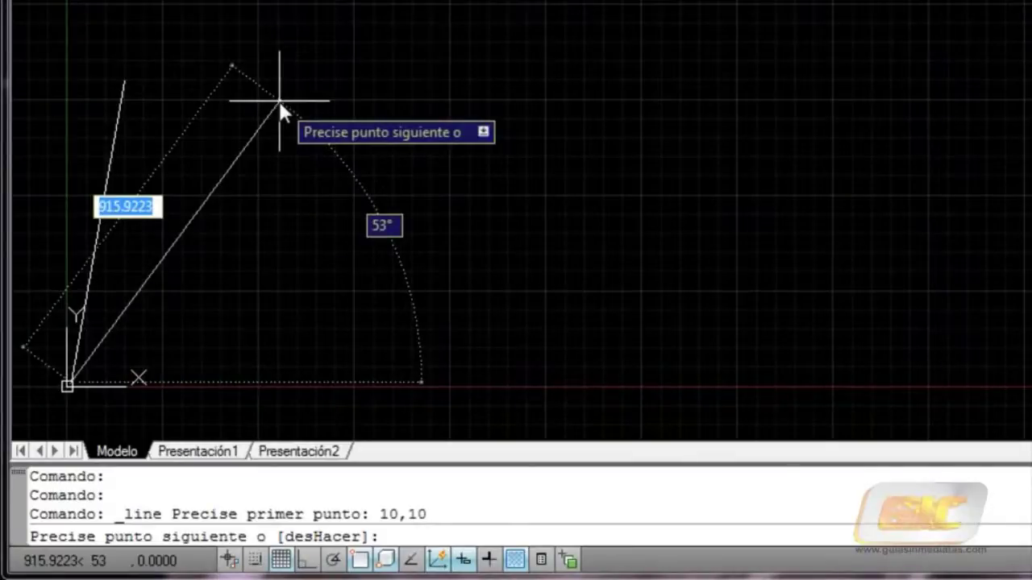
type("800")
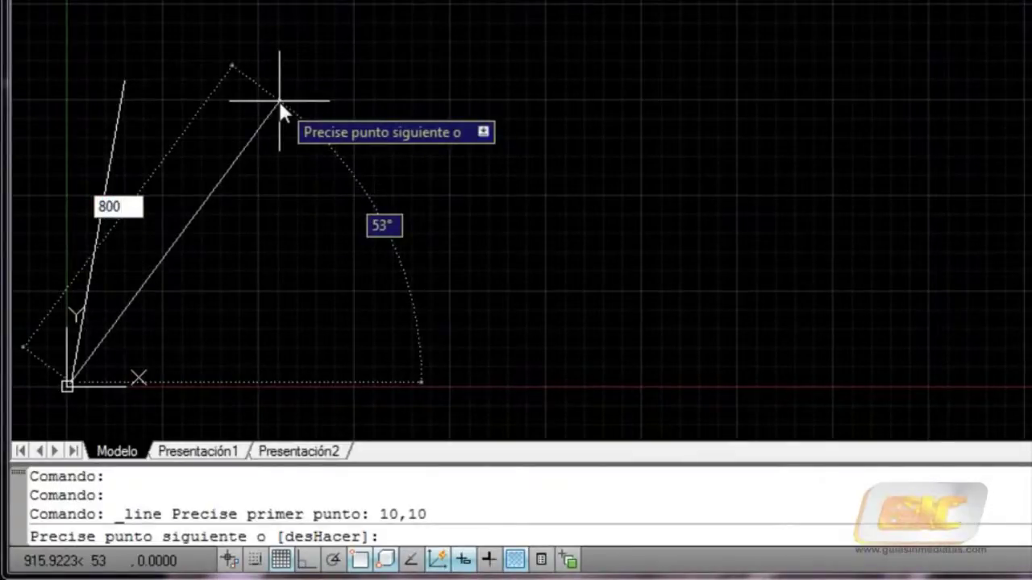
key("Tab")
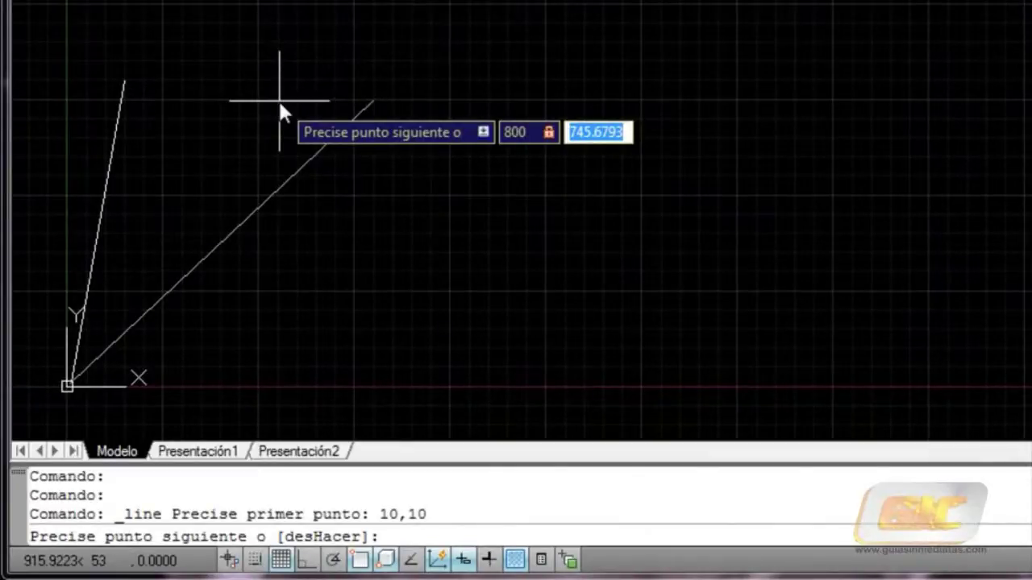
type("80")
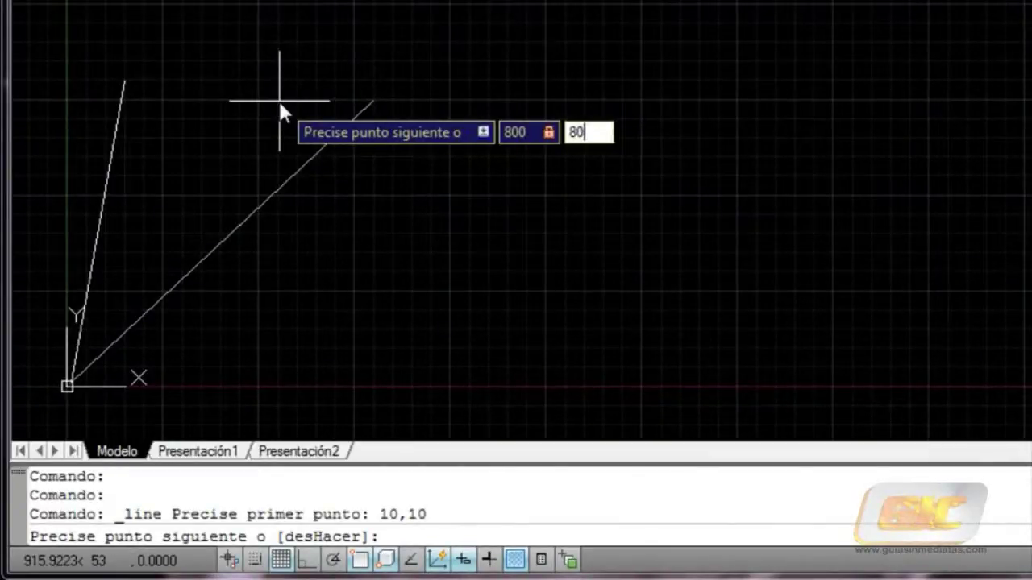
key("Return")
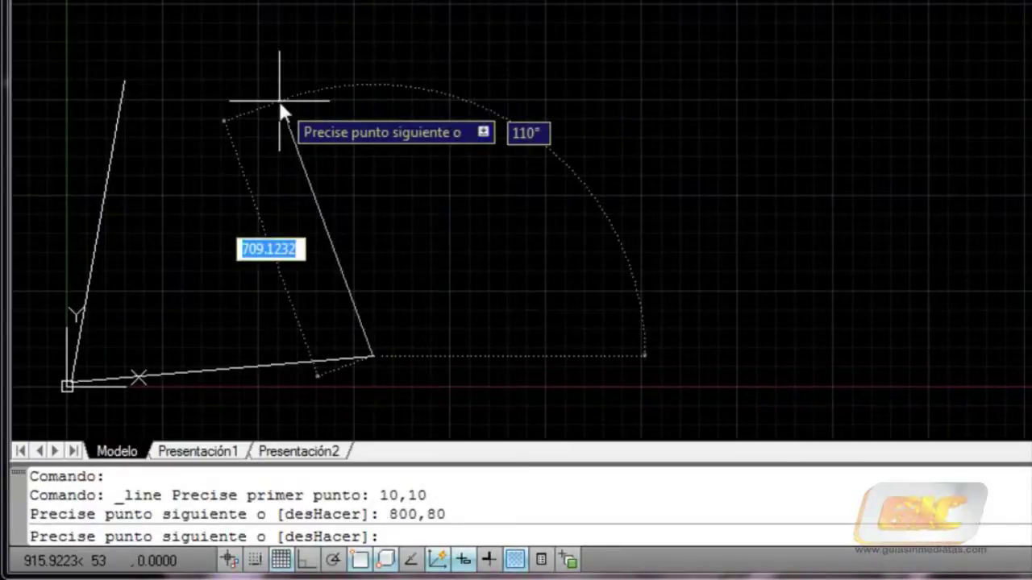
key("Return")
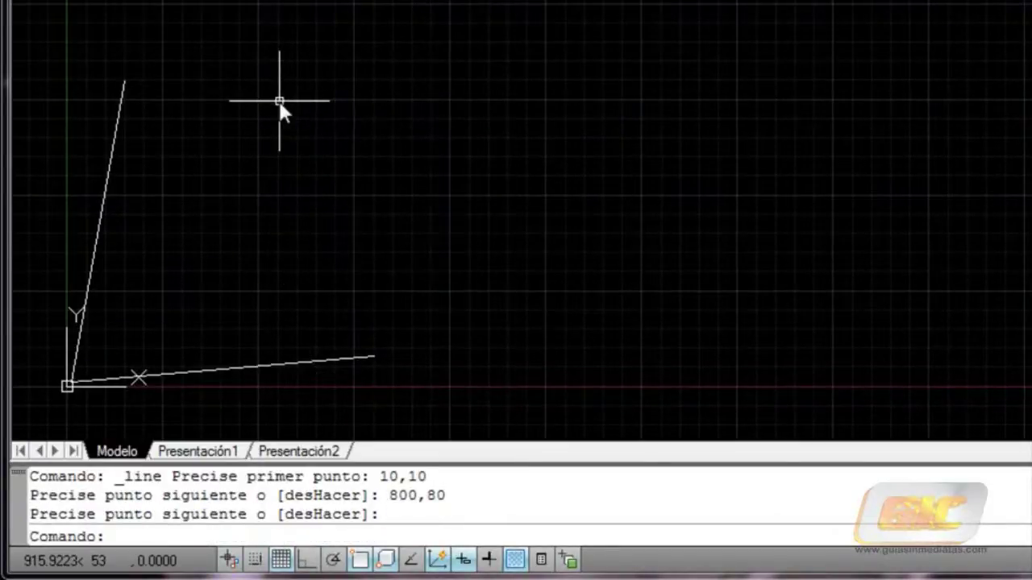